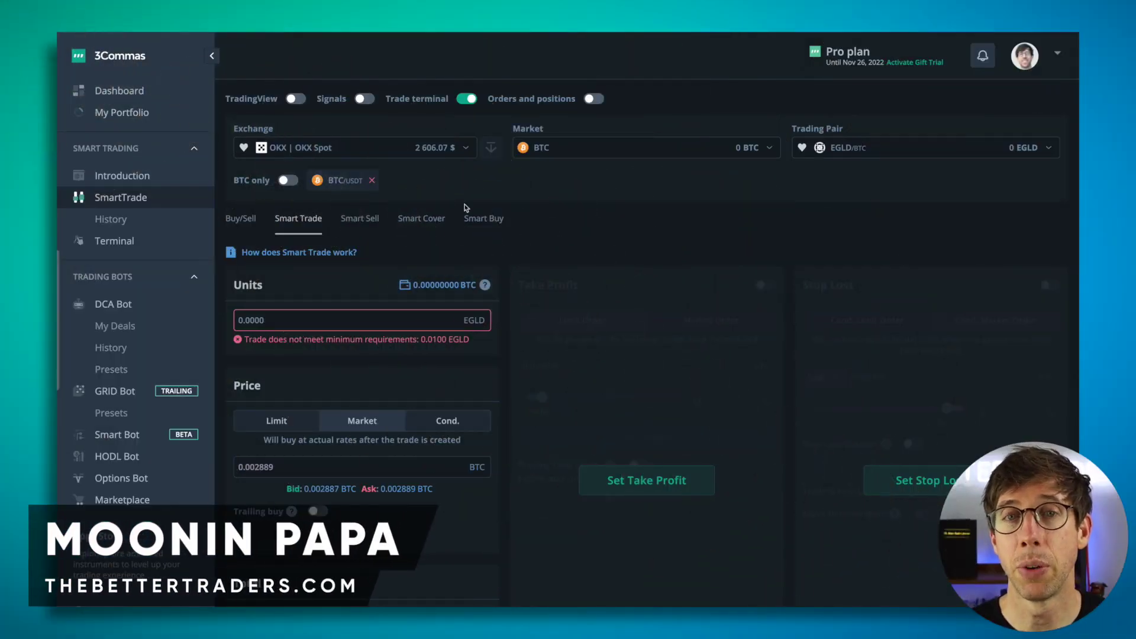
Choose the Binance MP | Binance Spot account in the SmartTrade Exchange dropdown instead of OKX Spot
{"action": "left_click", "coordinate": [382, 156]}
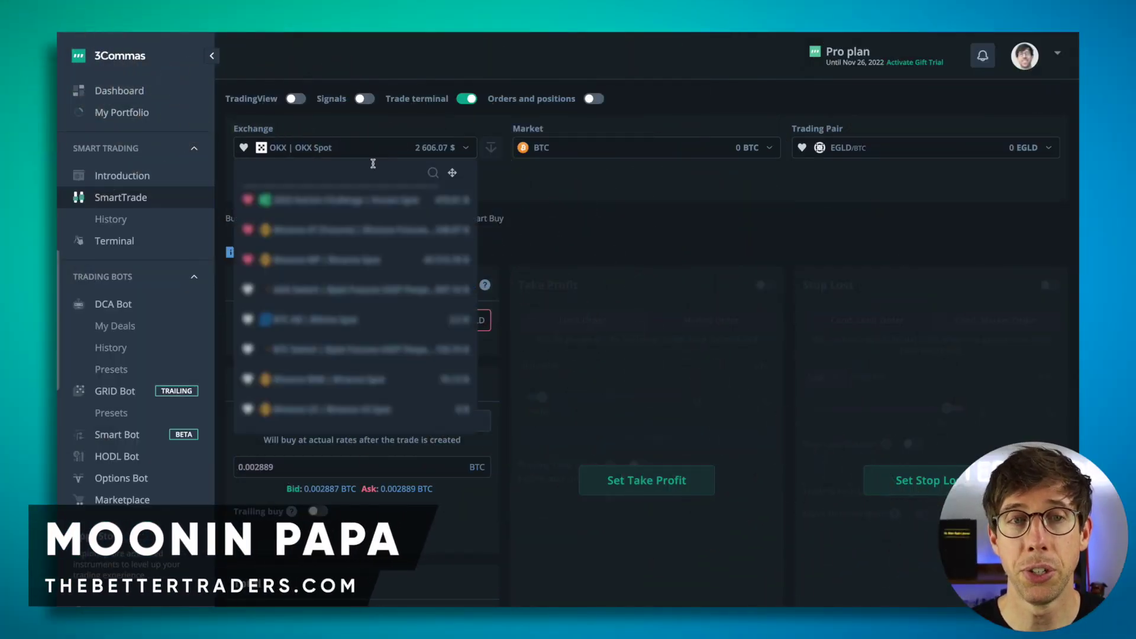
{"action": "left_click", "coordinate": [343, 258]}
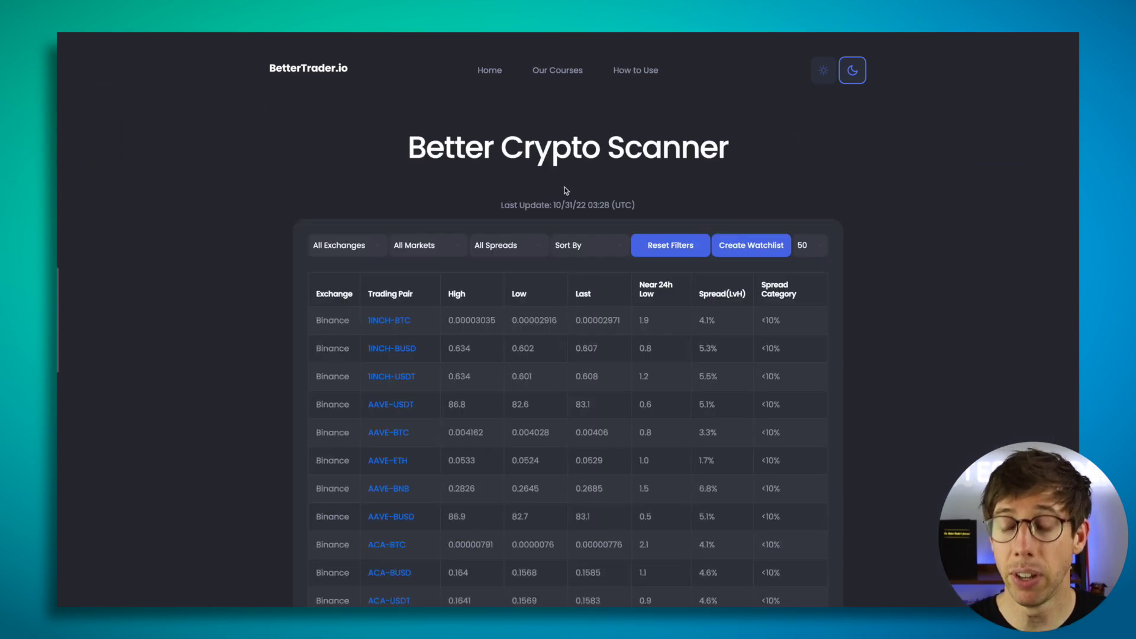
Zoom the scanner page and filter it to Binance, BTC-quoted pairs with spread above 20%
{"action": "key", "text": "ctrl+plus"}
{"action": "key", "text": "ctrl+plus"}
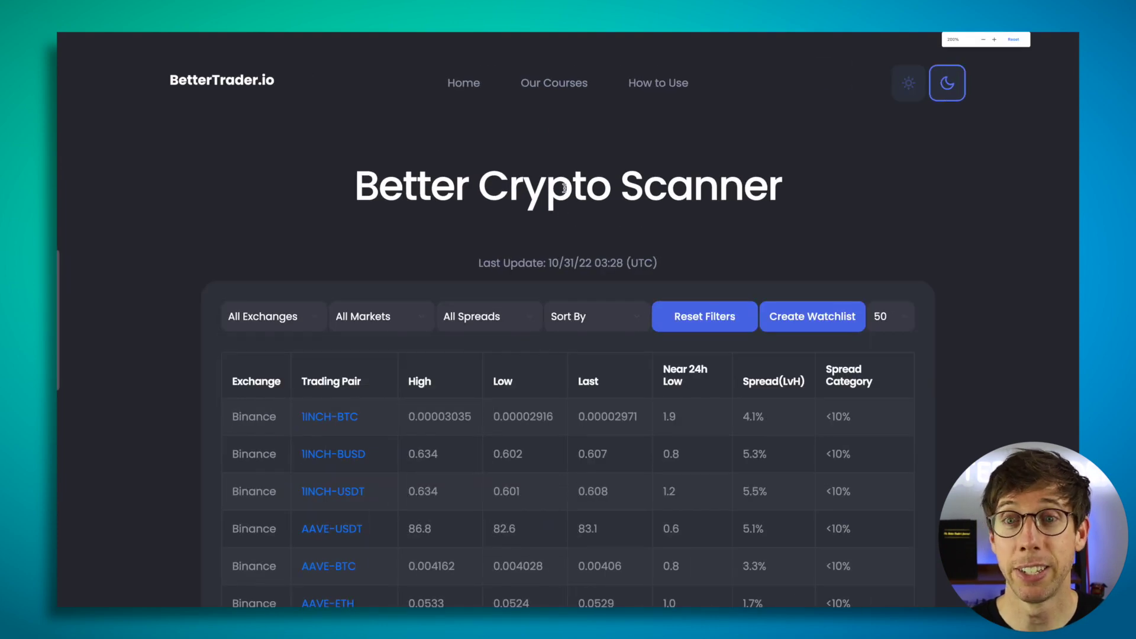
{"action": "left_click", "coordinate": [289, 318]}
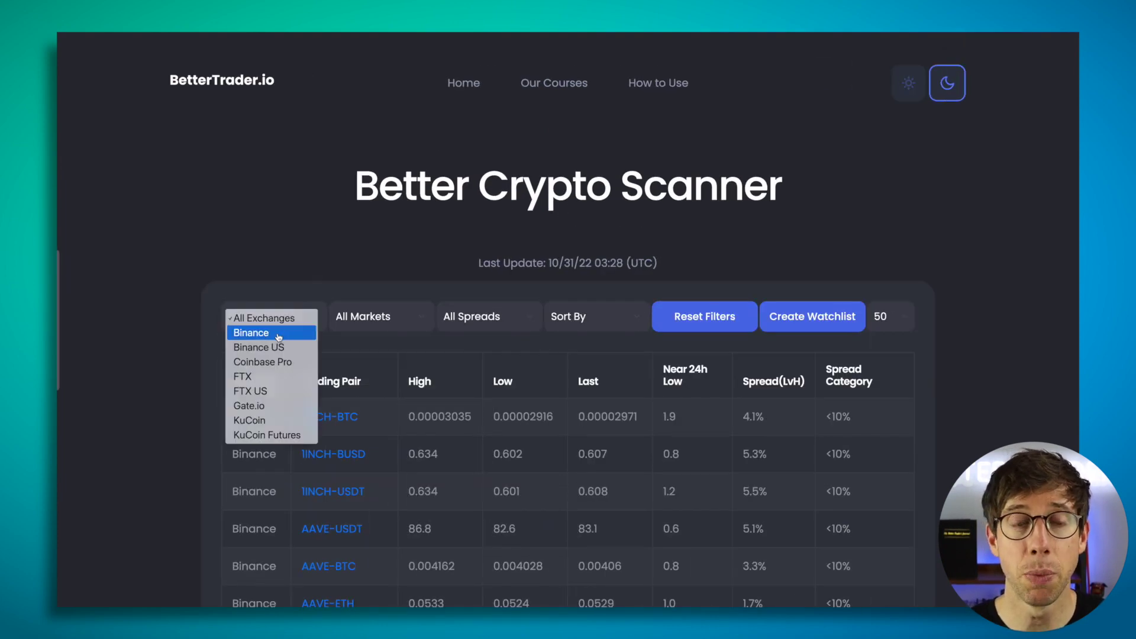
{"action": "left_click", "coordinate": [279, 335]}
{"action": "left_click", "coordinate": [380, 323]}
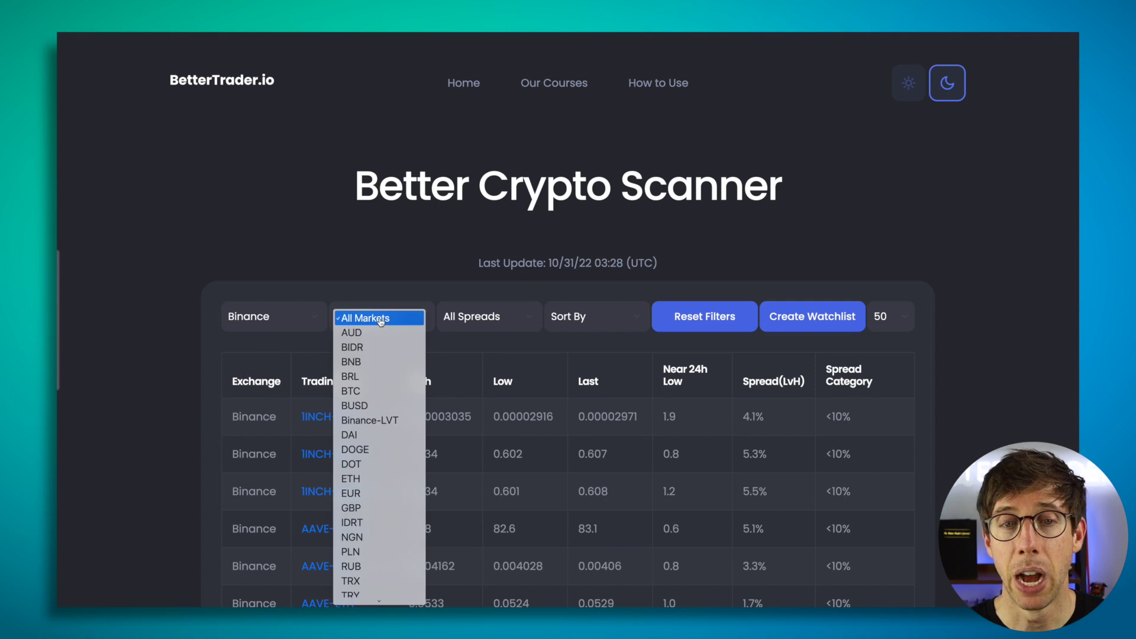
{"action": "left_click", "coordinate": [380, 392]}
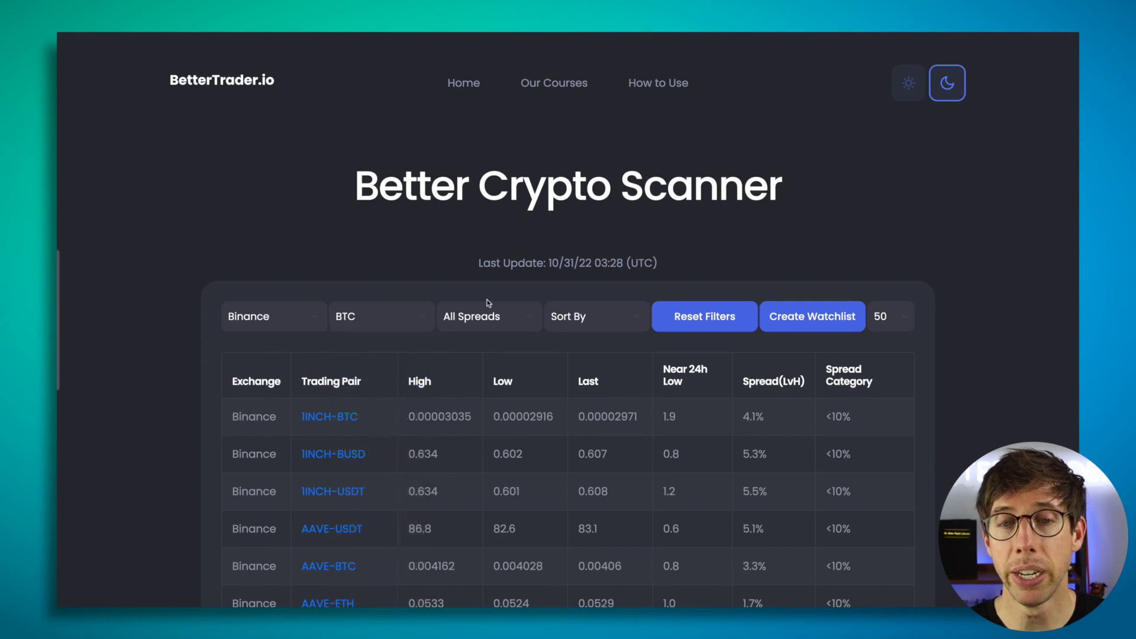
{"action": "left_click", "coordinate": [487, 322]}
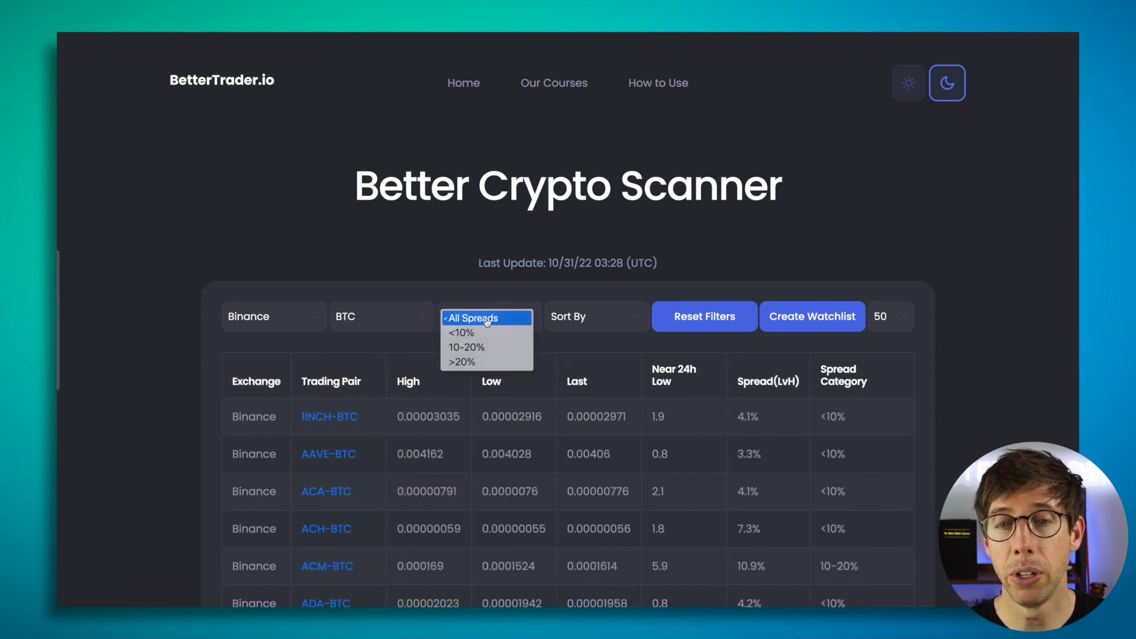
{"action": "left_click", "coordinate": [466, 363]}
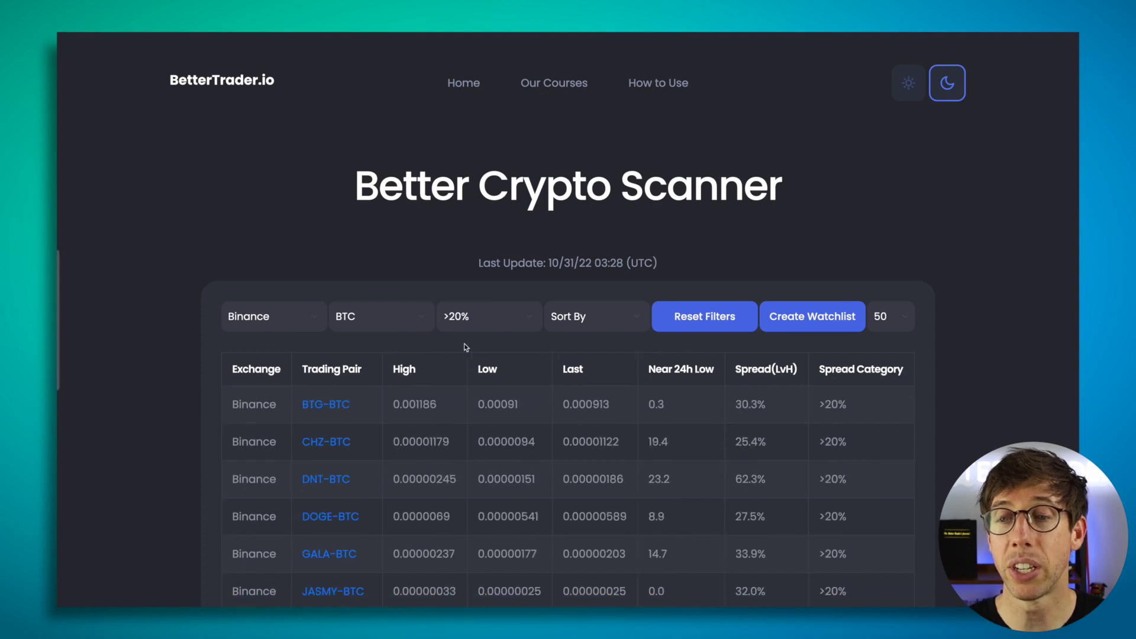
Sort the scanner results by spread, highest first, and scroll down the list
{"action": "left_click", "coordinate": [595, 320]}
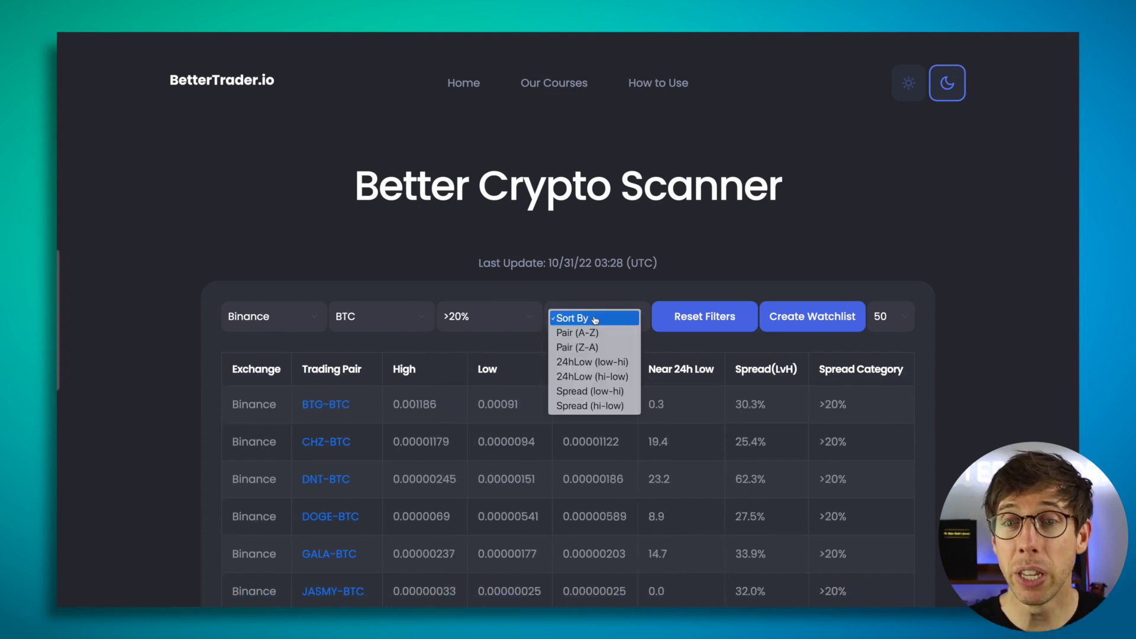
{"action": "left_click", "coordinate": [589, 406]}
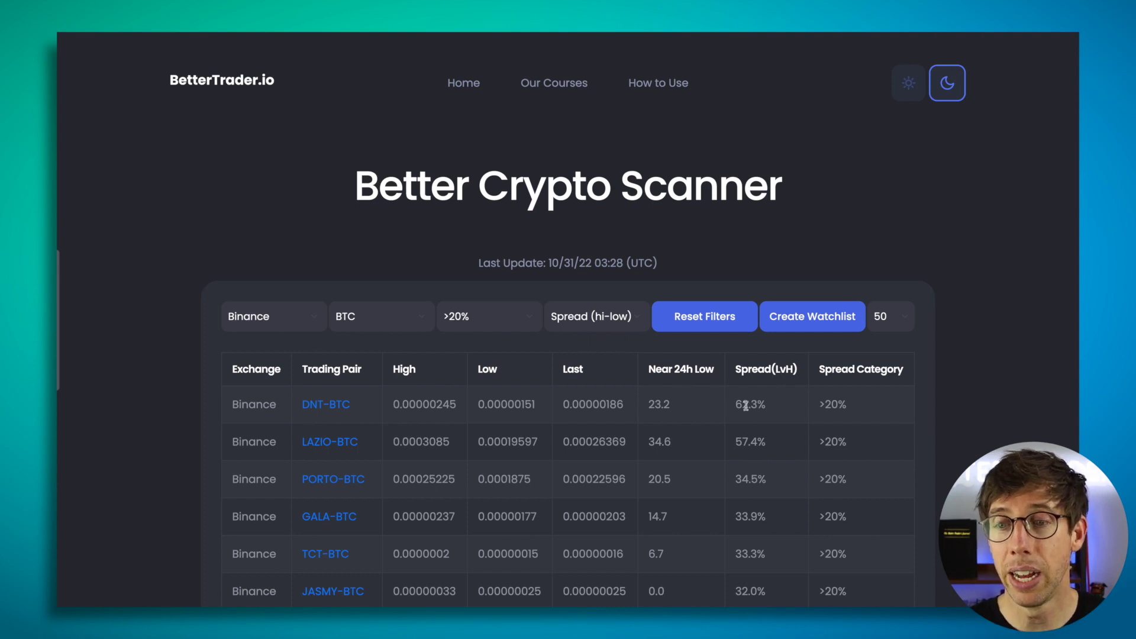
{"action": "scroll", "coordinate": [746, 406], "scroll_direction": "down", "scroll_amount": 1}
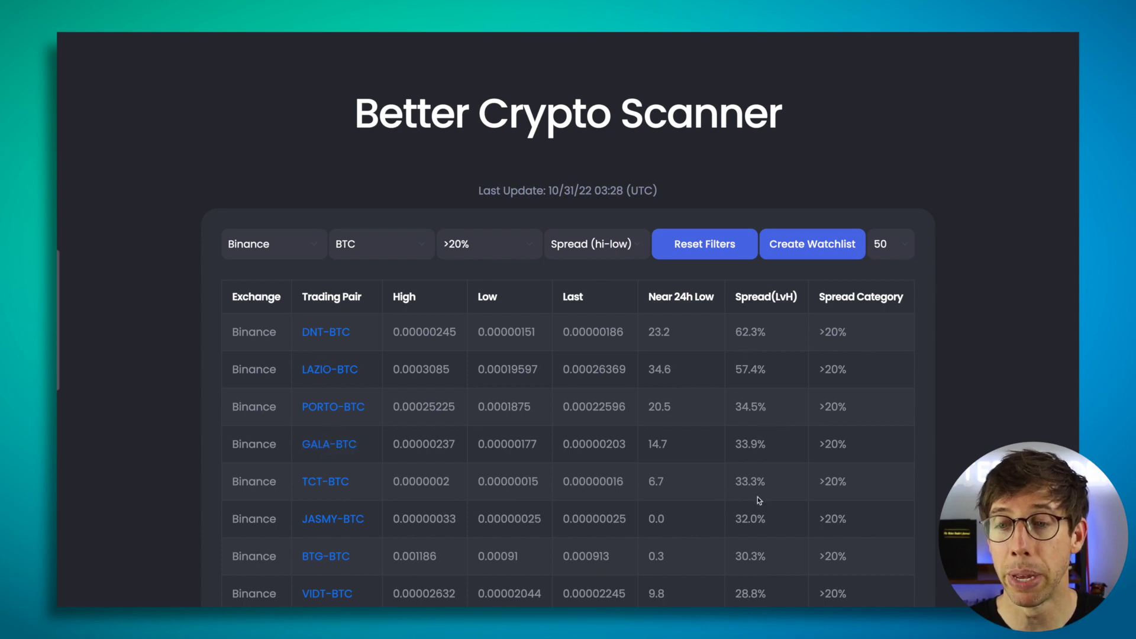
{"action": "scroll", "coordinate": [759, 499], "scroll_direction": "down", "scroll_amount": 2}
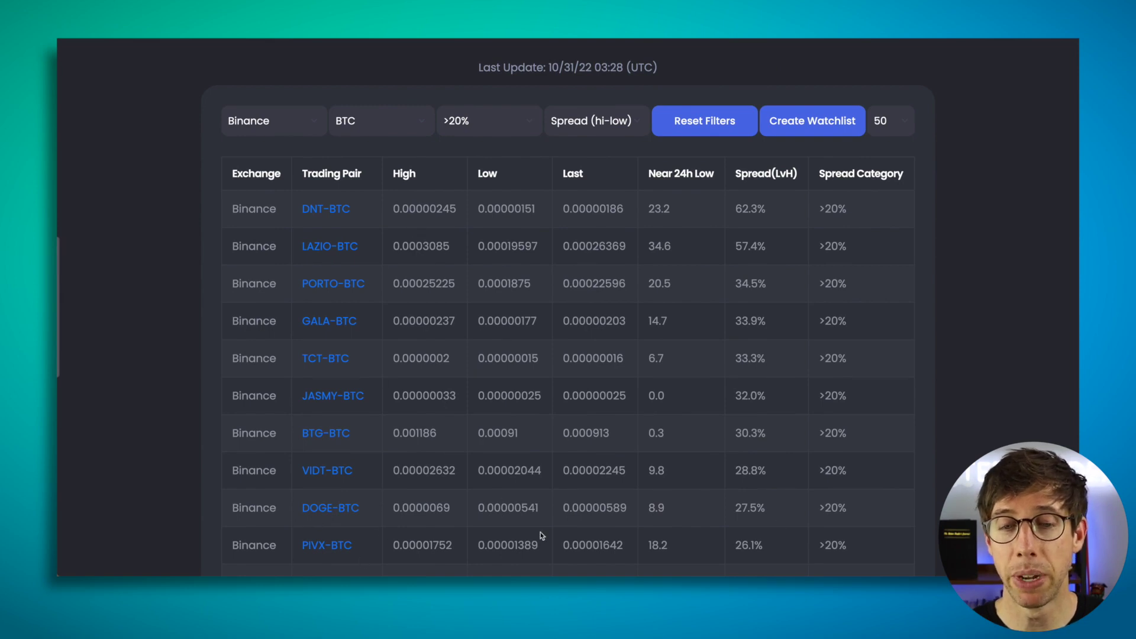
Open the DOGE-BTC chart and measure the price distance above the latest candle
{"action": "left_click", "coordinate": [334, 508]}
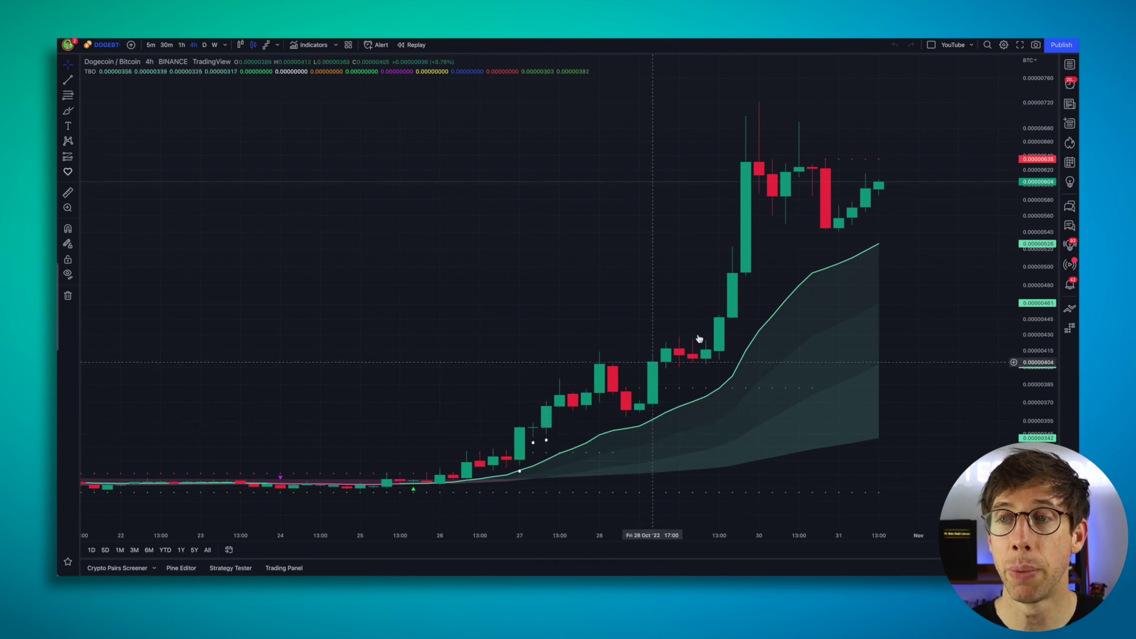
{"action": "left_click", "coordinate": [888, 183], "text": "shift"}
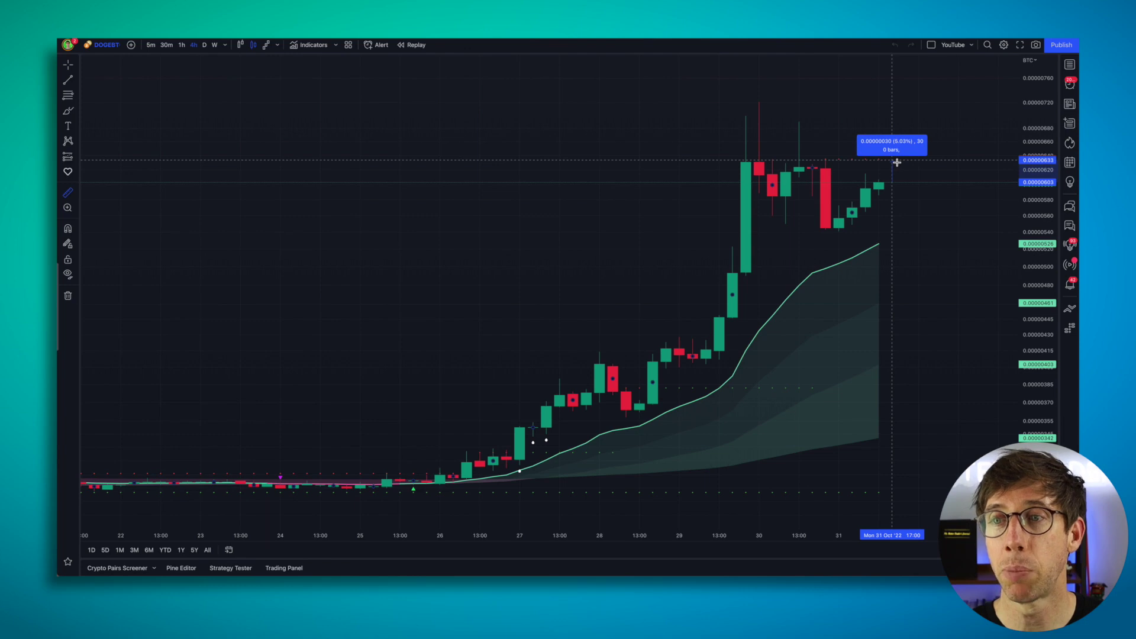
{"action": "left_click", "coordinate": [894, 168]}
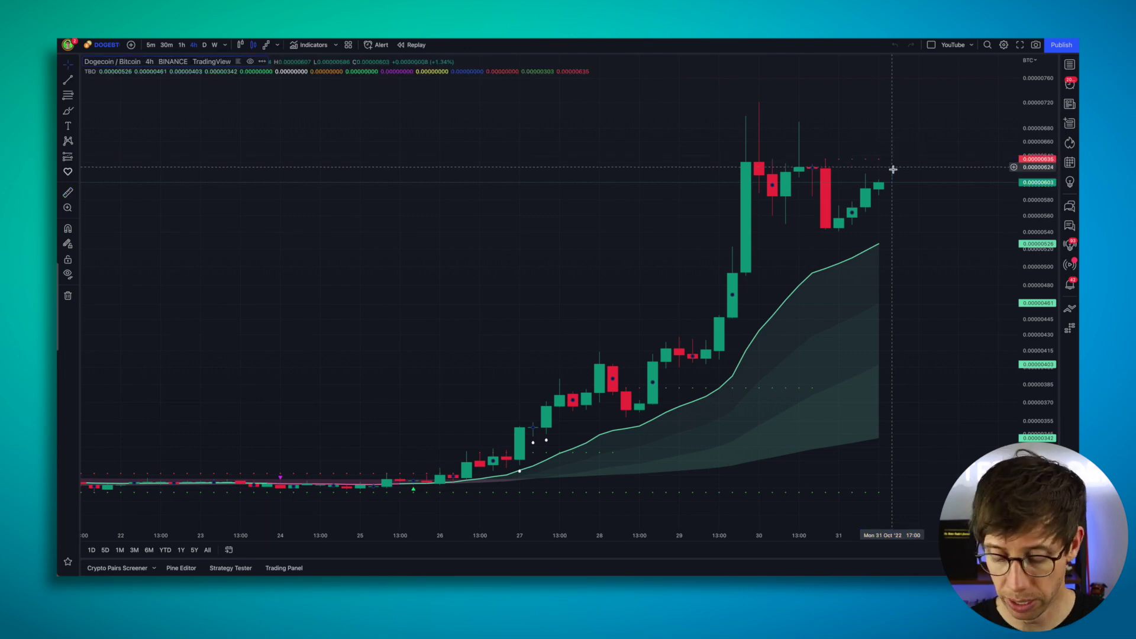
Compare the 1-hour and 4-hour intervals, then settle on the 30-minute chart
{"action": "type", "text": "1h"}
{"action": "key", "text": "Return"}
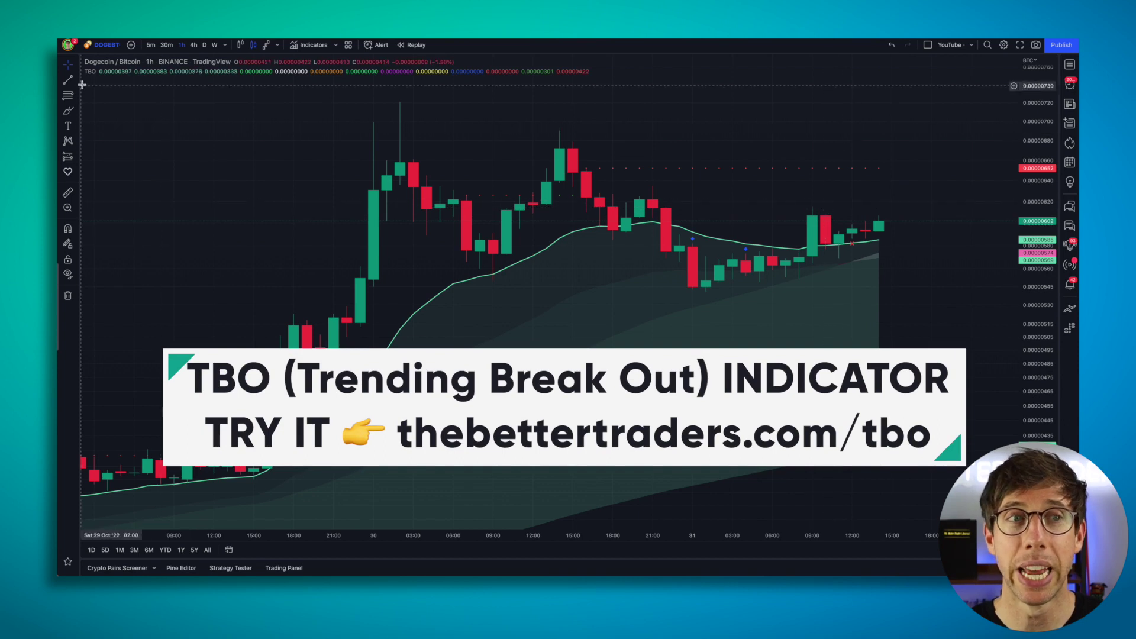
{"action": "scroll", "coordinate": [589, 257], "scroll_direction": "down", "scroll_amount": 3}
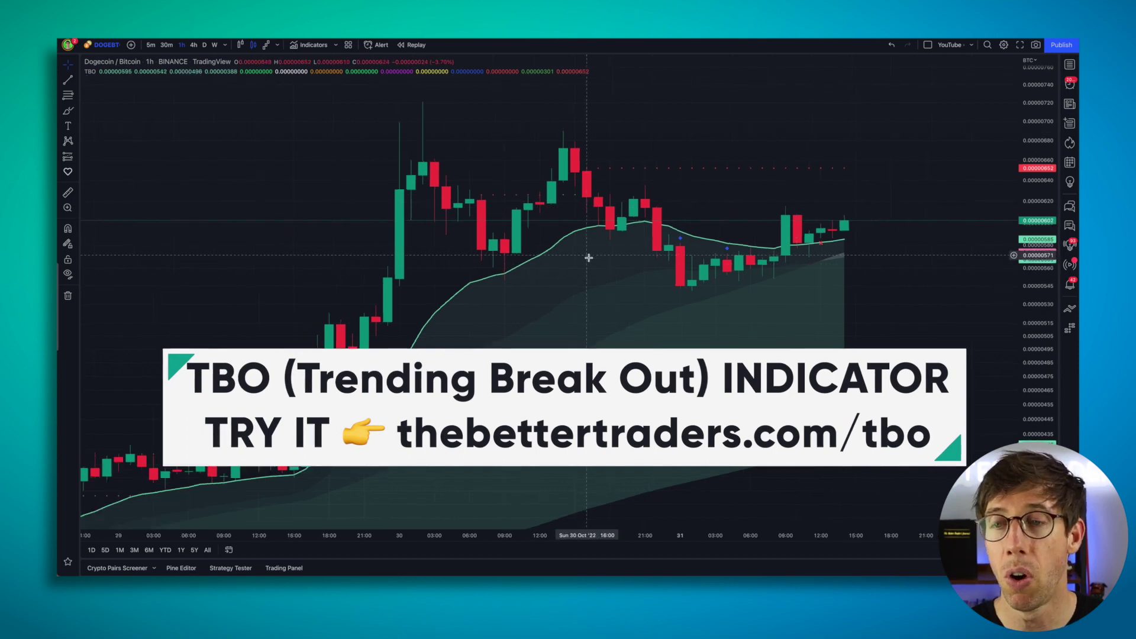
{"action": "scroll", "coordinate": [589, 258], "scroll_direction": "down", "scroll_amount": 2}
{"action": "scroll", "coordinate": [589, 257], "scroll_direction": "down", "scroll_amount": 2}
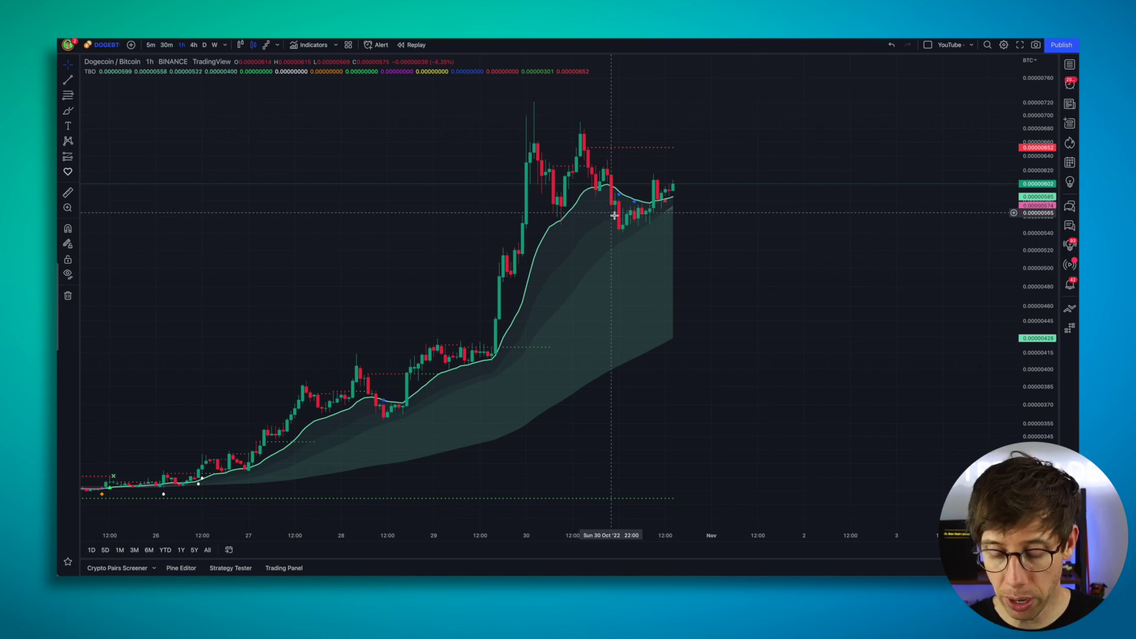
{"action": "type", "text": "4h"}
{"action": "key", "text": "Return"}
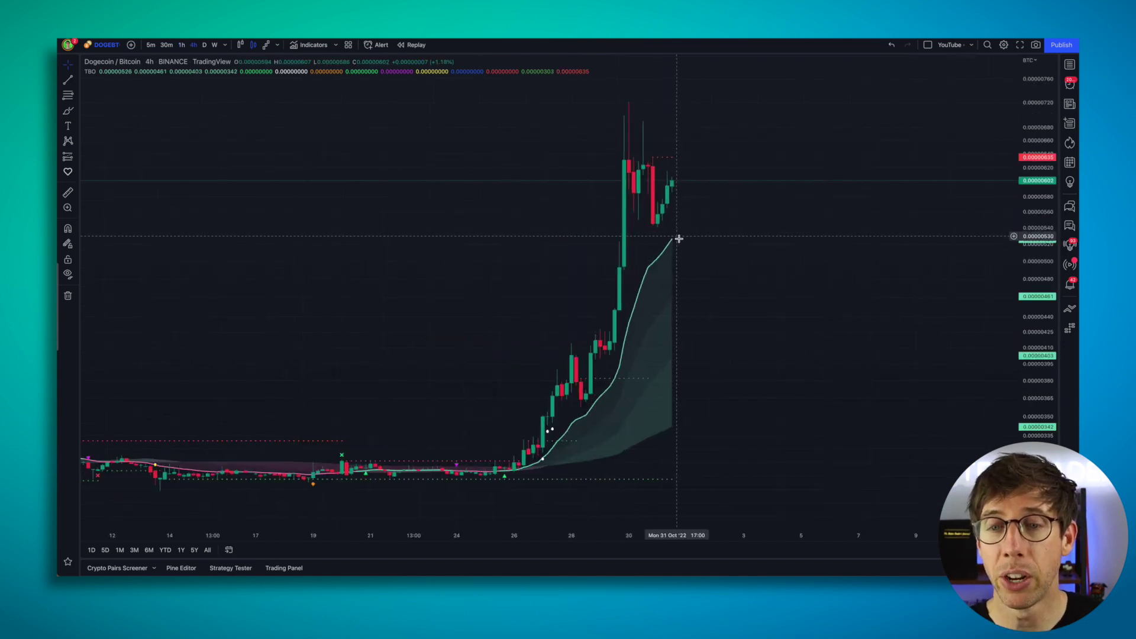
{"action": "scroll", "coordinate": [679, 238], "scroll_direction": "up", "scroll_amount": 5}
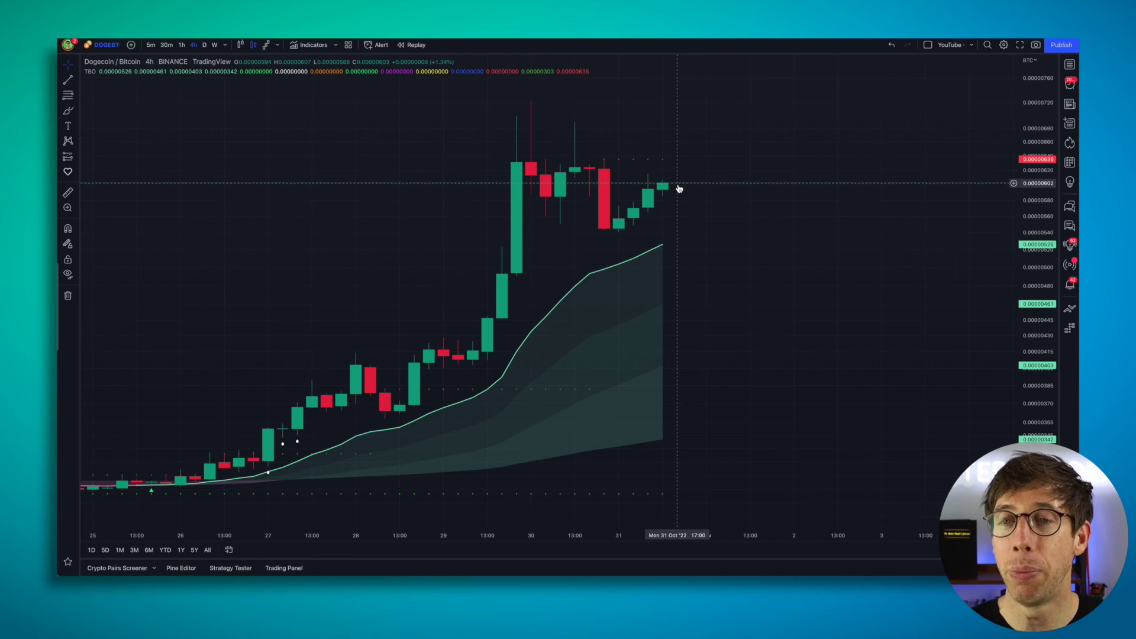
{"action": "type", "text": "60"}
{"action": "key", "text": "Return"}
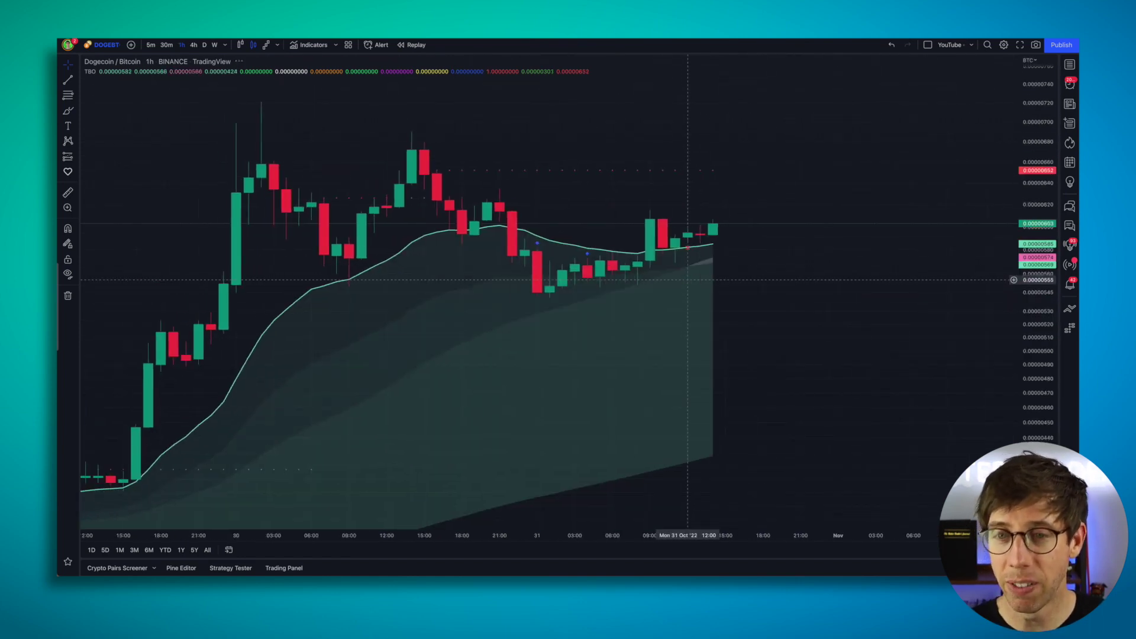
{"action": "type", "text": "30"}
{"action": "key", "text": "Return"}
Measure about 4.08% upside from the last candle, then clear the measurement
{"action": "scroll", "coordinate": [721, 298], "scroll_direction": "down", "scroll_amount": 5}
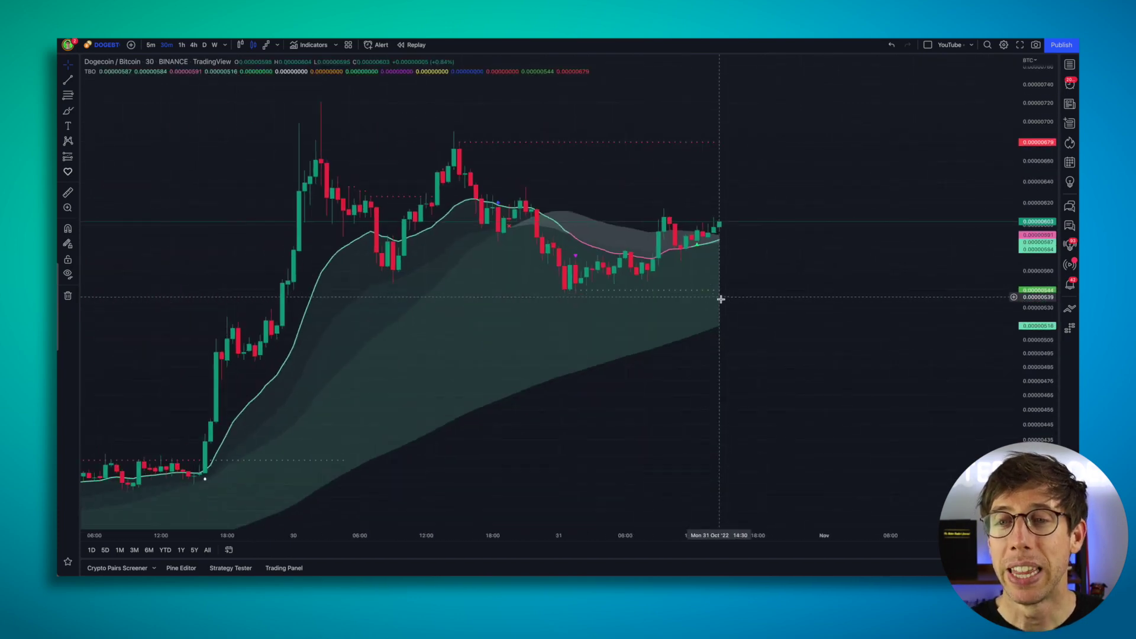
{"action": "left_click", "coordinate": [731, 222], "text": "shift"}
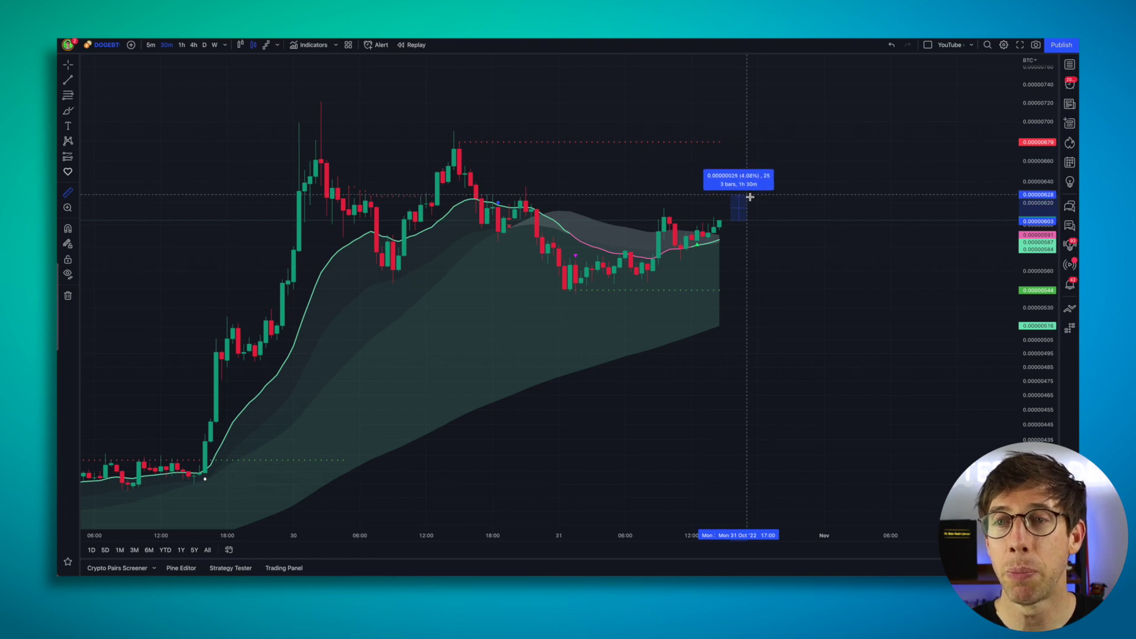
{"action": "left_click", "coordinate": [750, 197]}
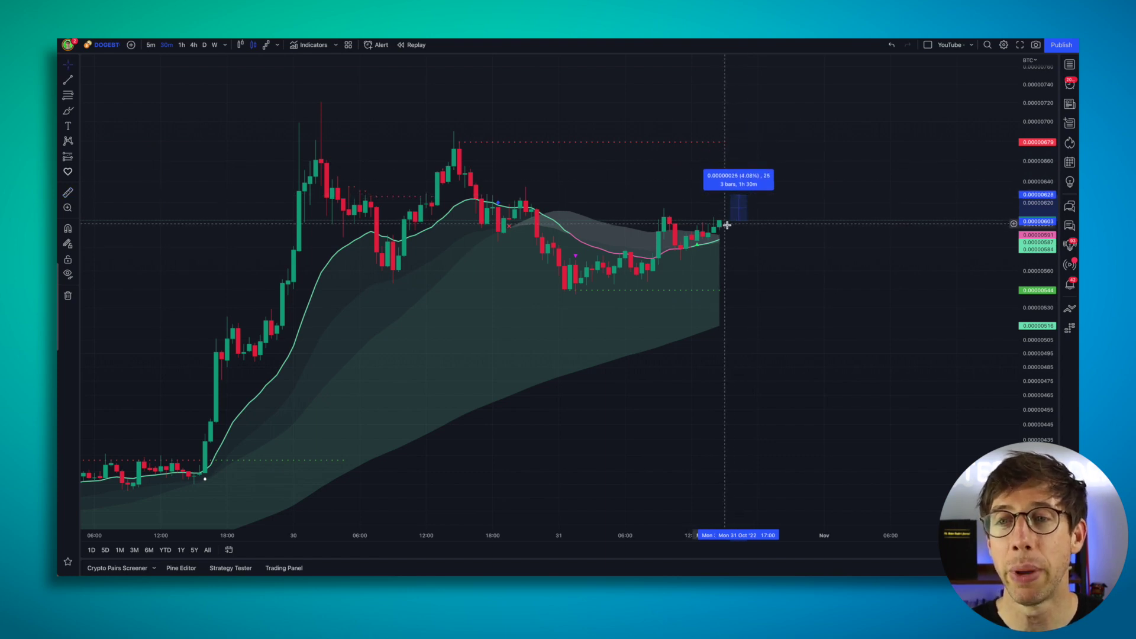
{"action": "left_click", "coordinate": [729, 227]}
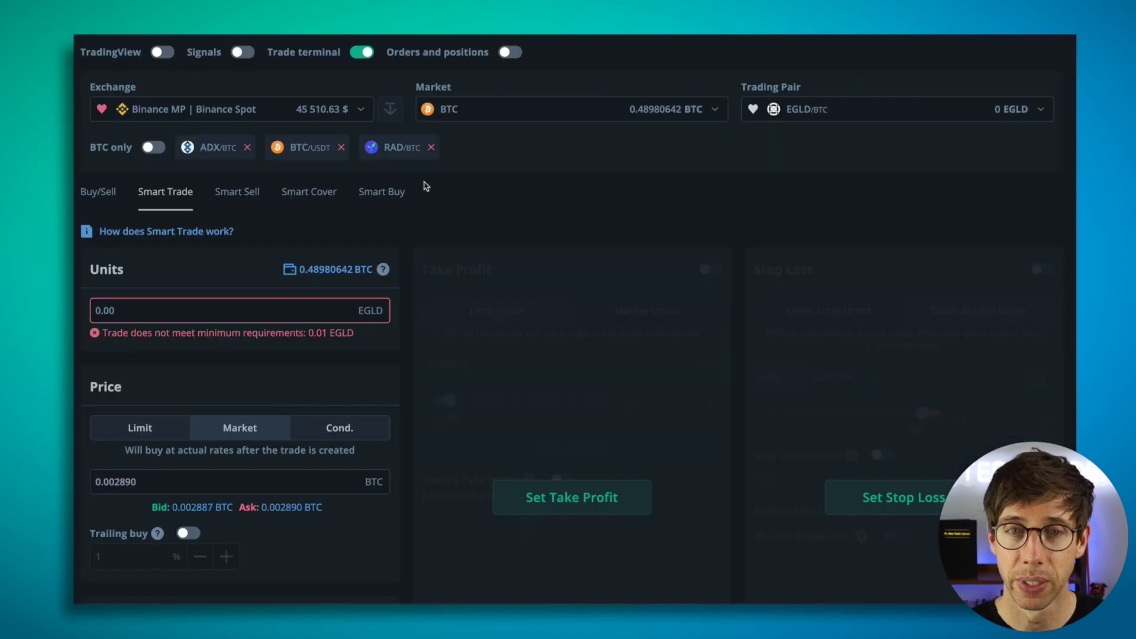
Search for DOGE, mark DOGE/BTC as a favourite, and load that pair
{"action": "left_click", "coordinate": [860, 107]}
{"action": "type", "text": "do"}
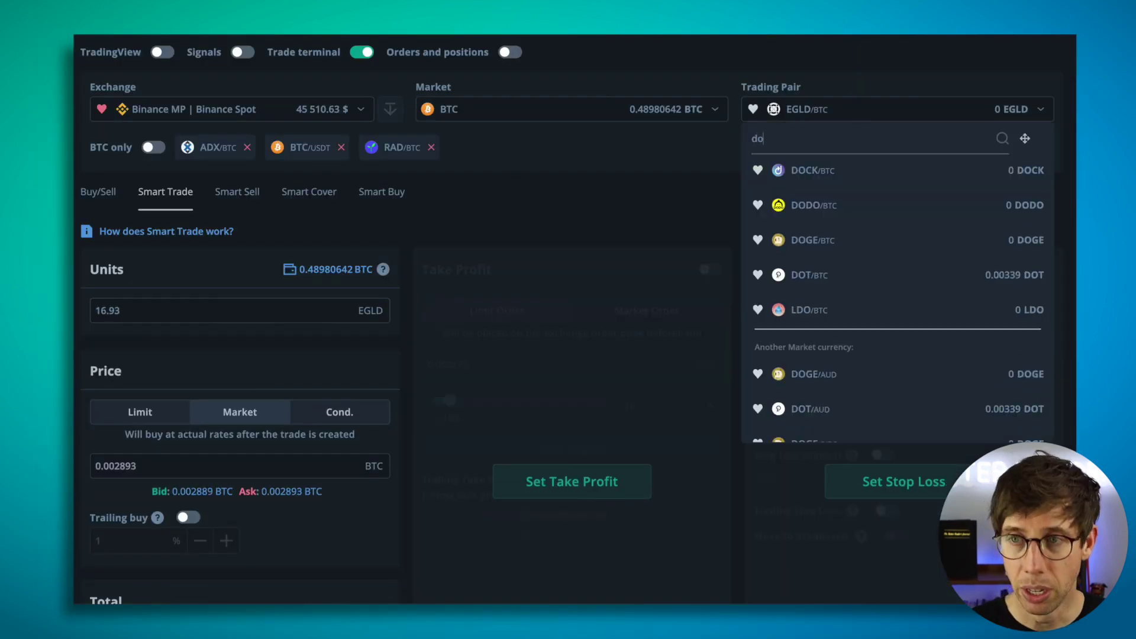
{"action": "type", "text": "ge"}
{"action": "left_click", "coordinate": [758, 170]}
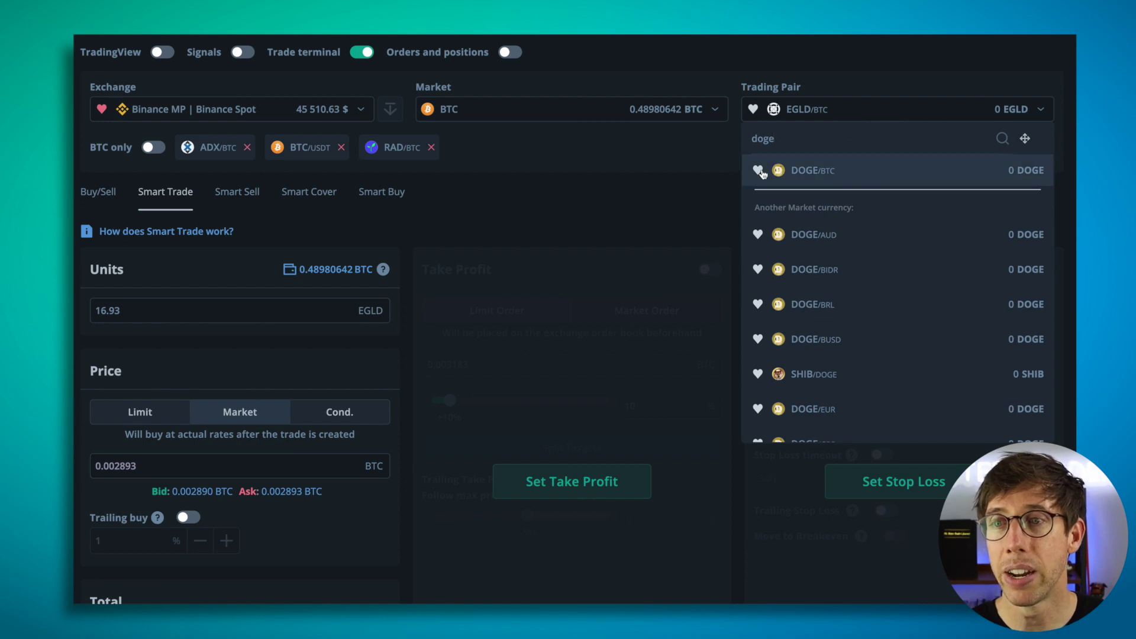
{"action": "left_click", "coordinate": [491, 153]}
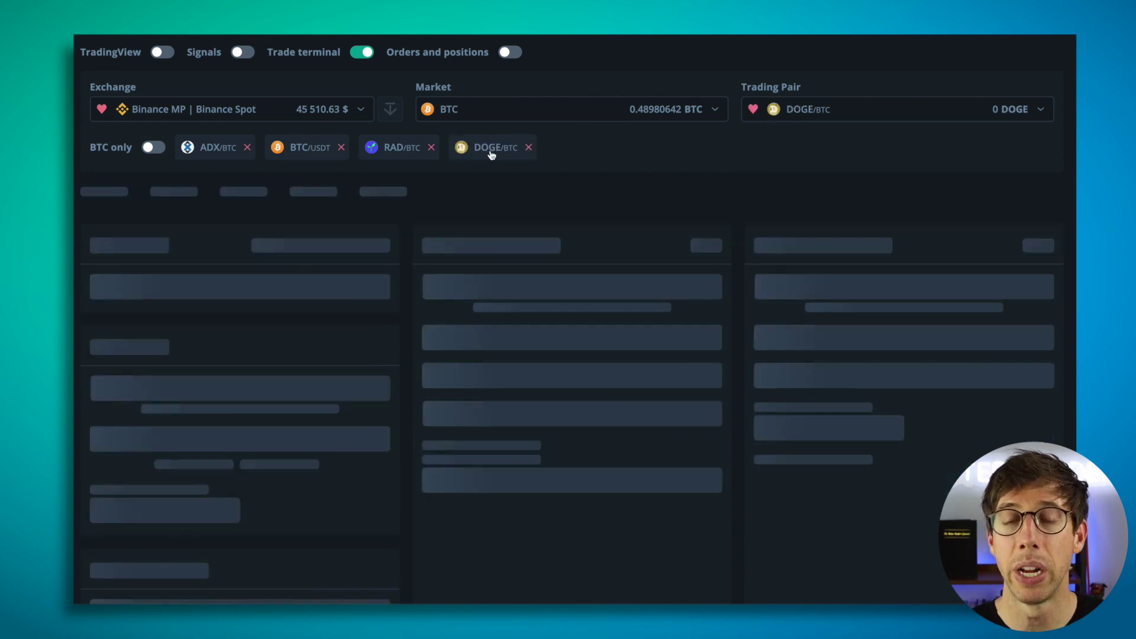
{"action": "scroll", "coordinate": [402, 239], "scroll_direction": "down", "scroll_amount": 2}
{"action": "scroll", "coordinate": [402, 239], "scroll_direction": "down", "scroll_amount": 2}
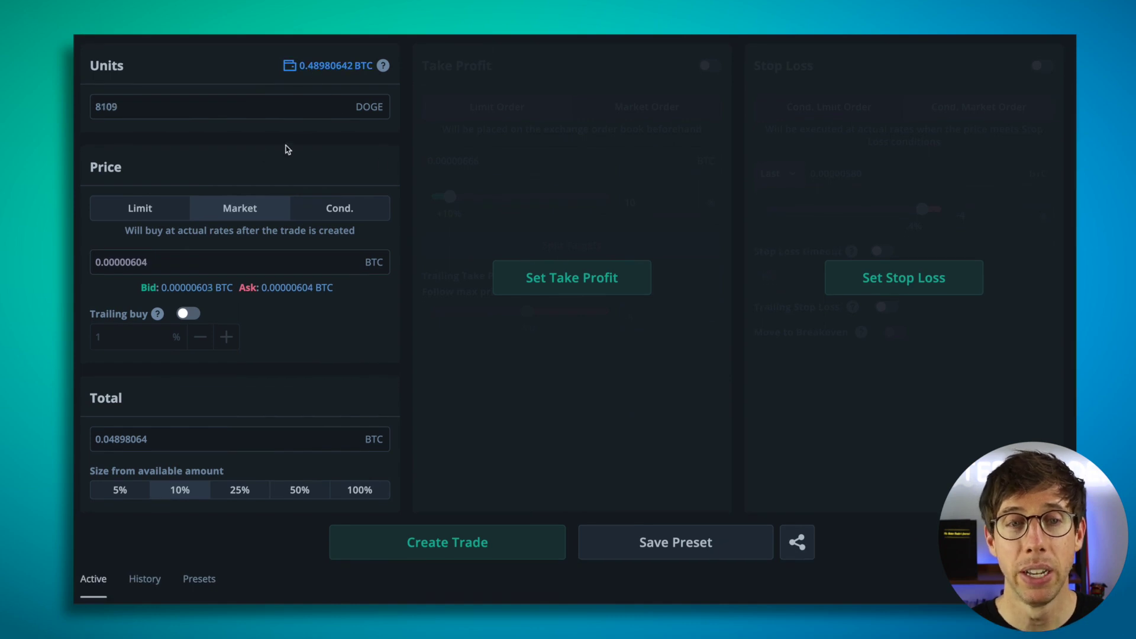
Set a limit buy at the 0.00000603 bid price with a total of 0.02 BTC
{"action": "left_click", "coordinate": [203, 288]}
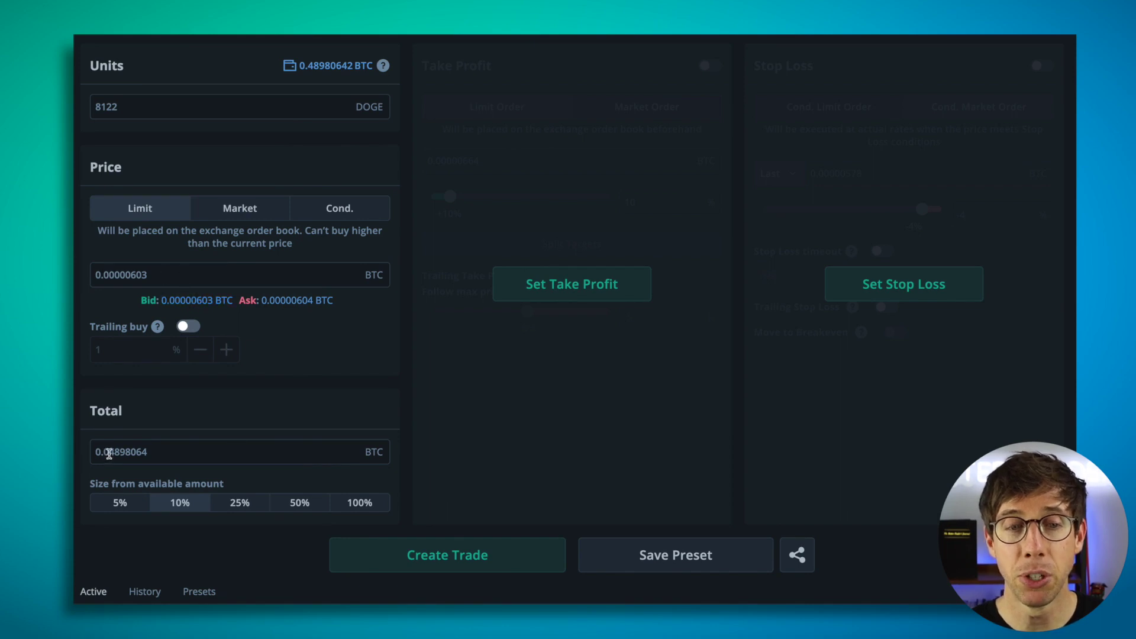
{"action": "left_click_drag", "start_coordinate": [110, 454], "coordinate": [322, 427]}
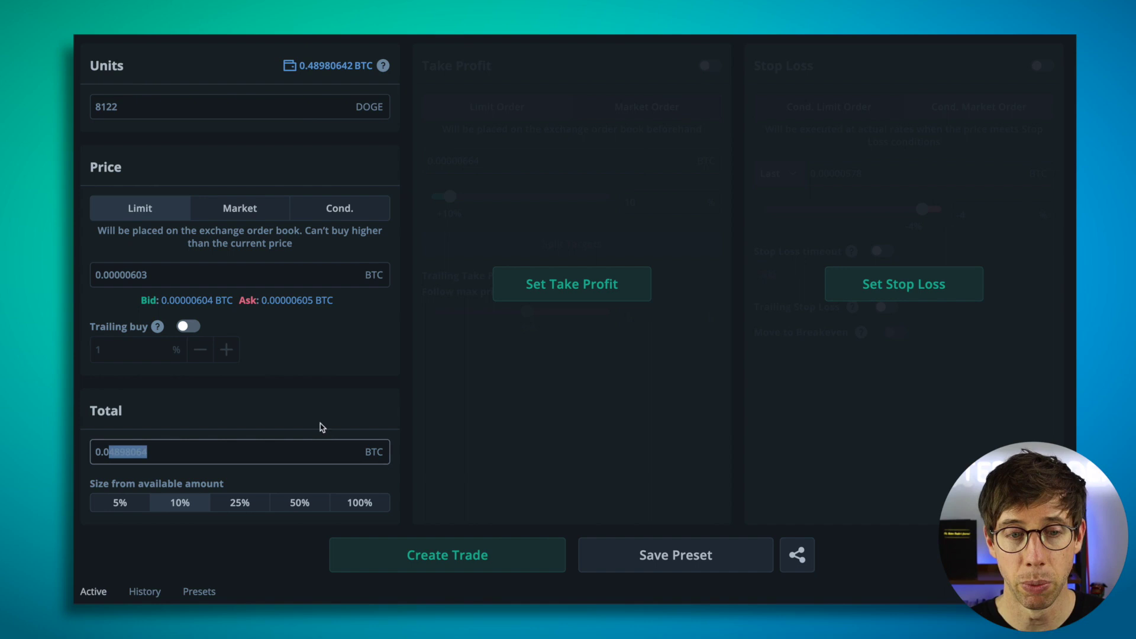
{"action": "type", "text": "5"}
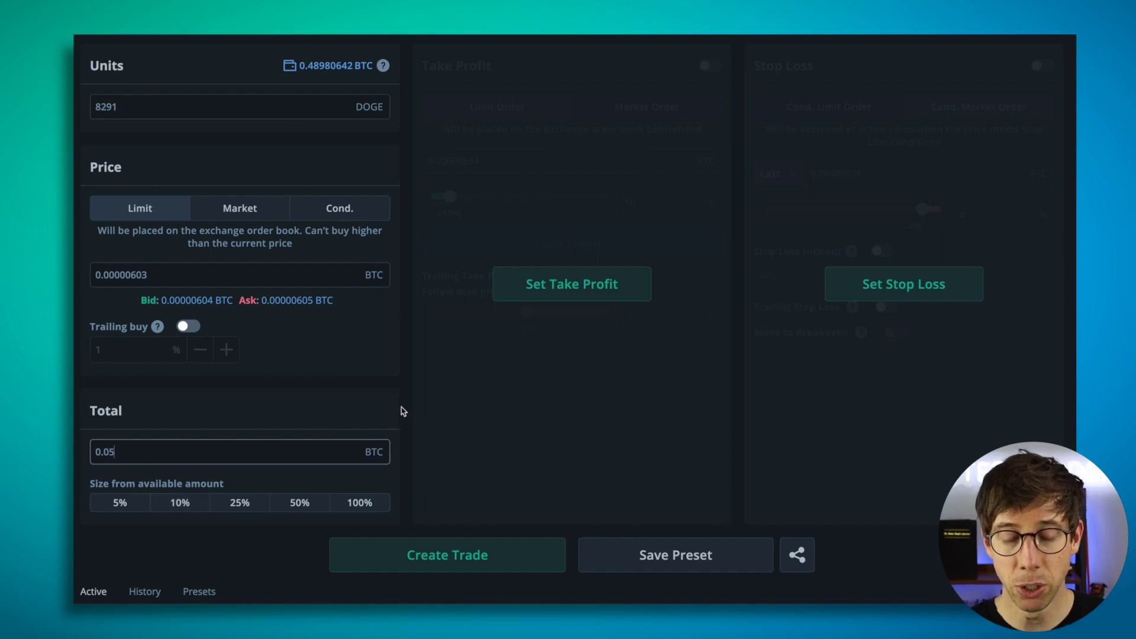
{"action": "key", "text": "BackSpace"}
{"action": "type", "text": "2"}
Enable a 4% take profit, split targets, and add the first target for 60% volume
{"action": "left_click", "coordinate": [533, 291]}
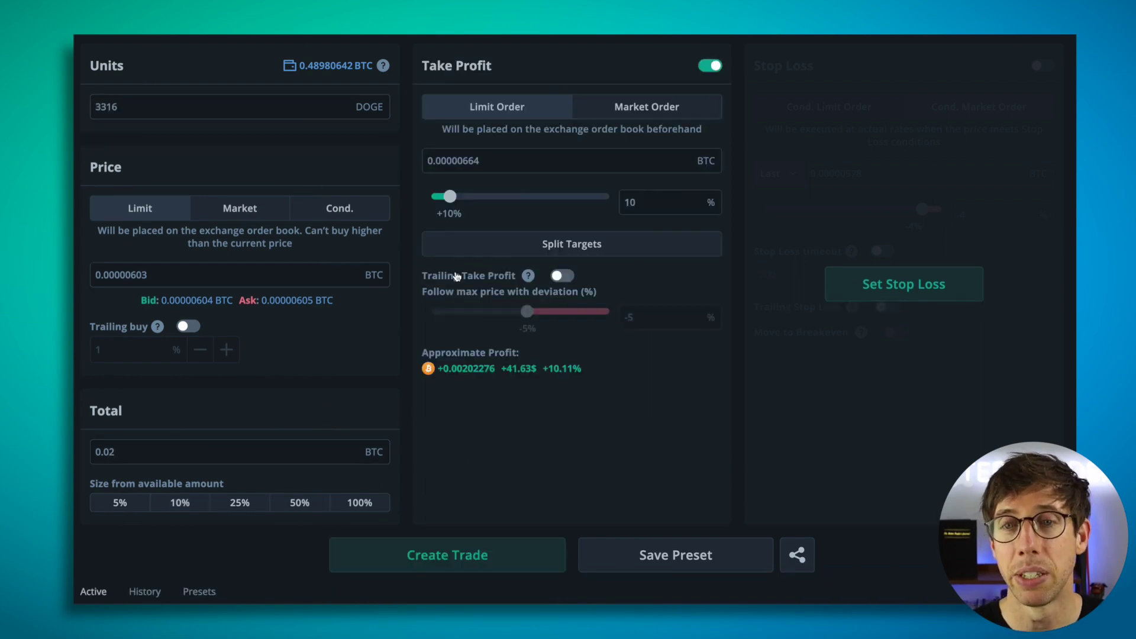
{"action": "left_click", "coordinate": [674, 204]}
{"action": "type", "text": "4"}
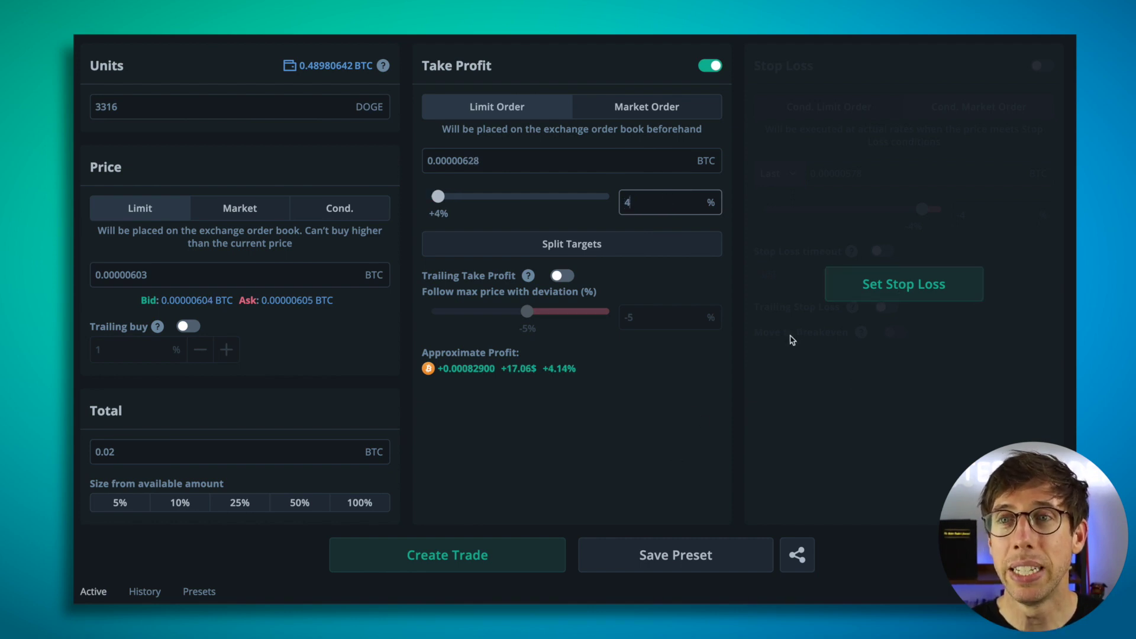
{"action": "left_click", "coordinate": [611, 240]}
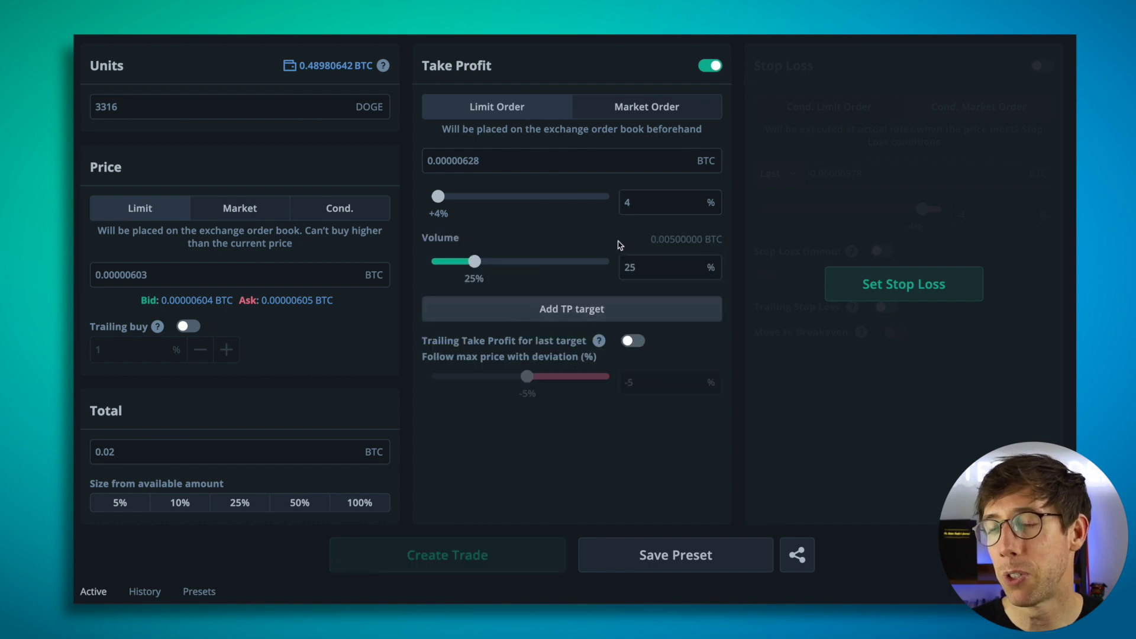
{"action": "double_click", "coordinate": [654, 261]}
{"action": "type", "text": "60"}
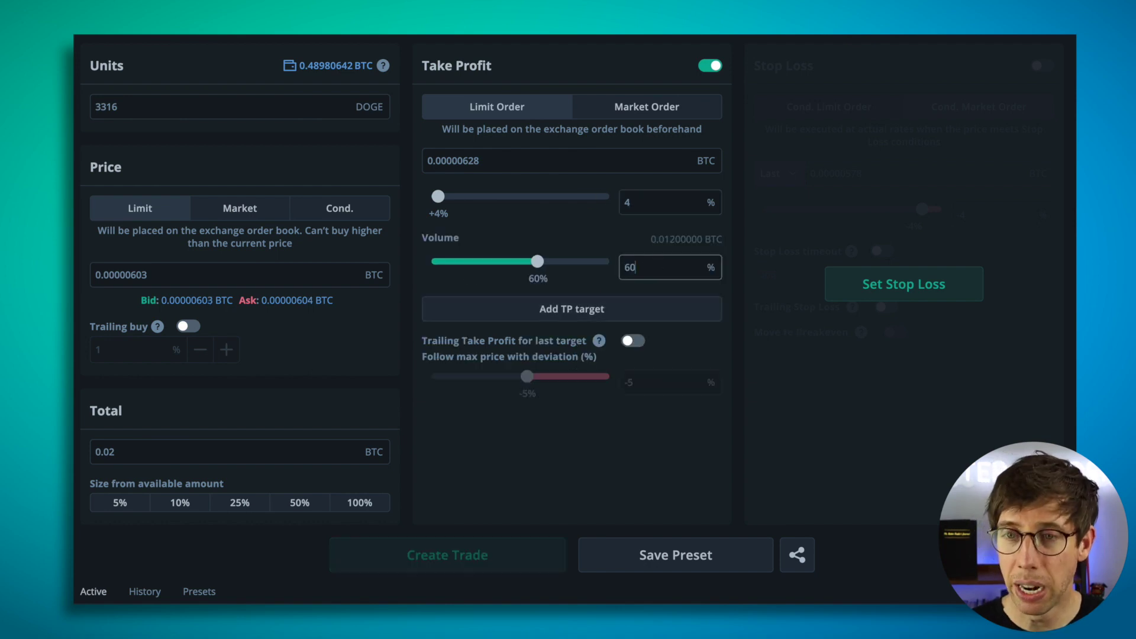
{"action": "left_click", "coordinate": [666, 318]}
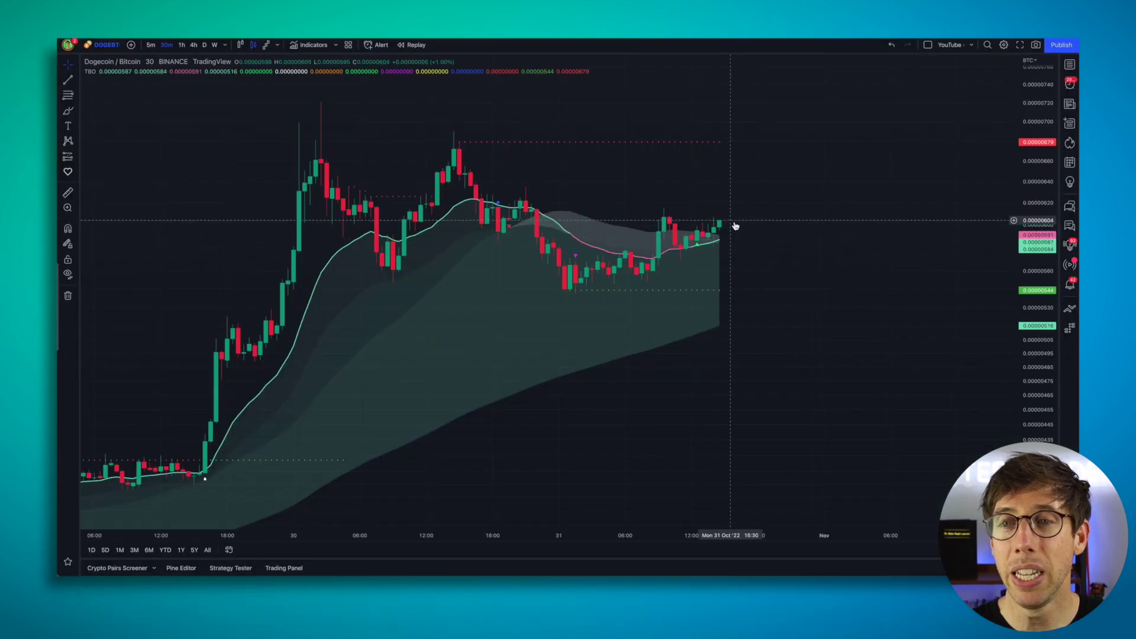
Measure about 9.23% (0.00000056 BTC) upside from the latest DOGE/BTC candle to roughly 0.00000660
{"action": "left_click", "coordinate": [730, 220], "text": "shift"}
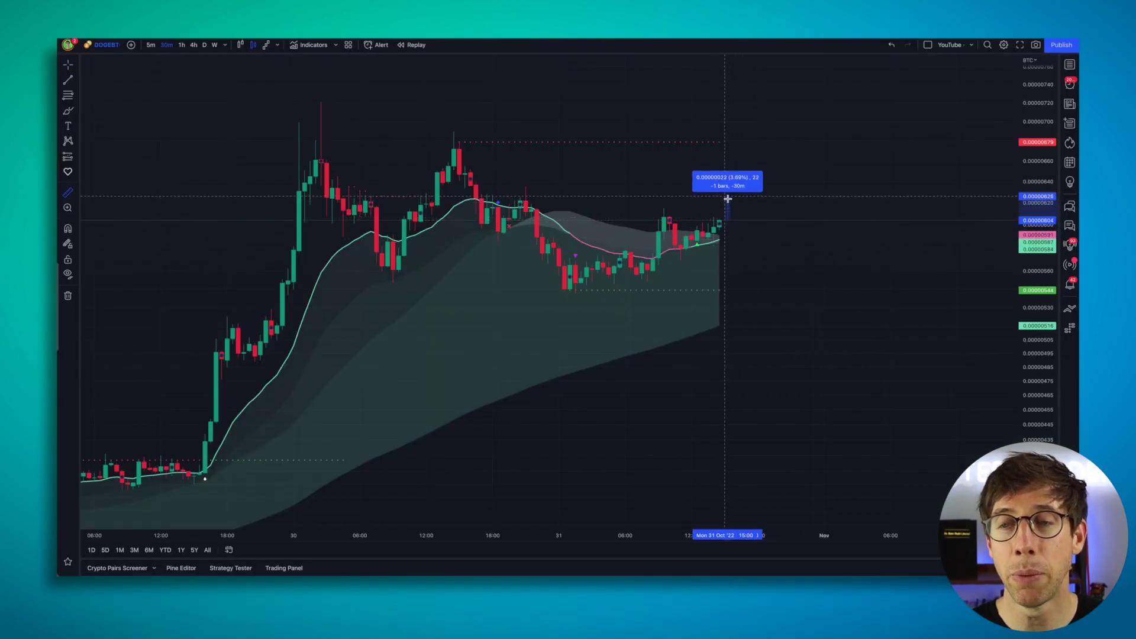
{"action": "left_click", "coordinate": [725, 164]}
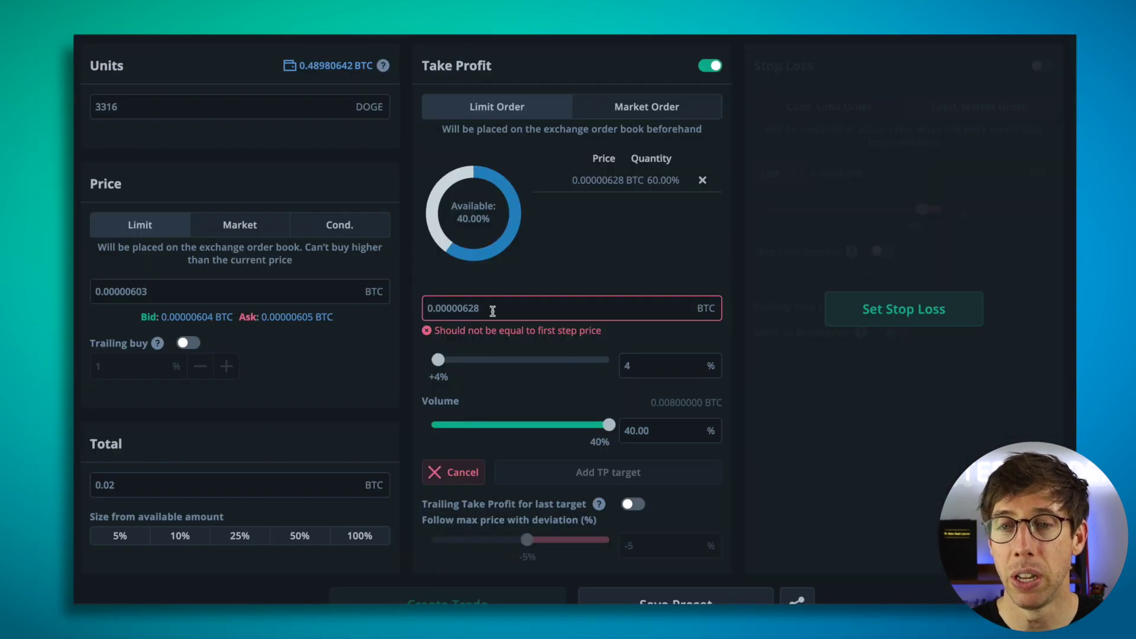
Set the second target price to 0.00000658 (9%) and add it for the remaining 40%
{"action": "left_click_drag", "start_coordinate": [469, 307], "coordinate": [509, 307]}
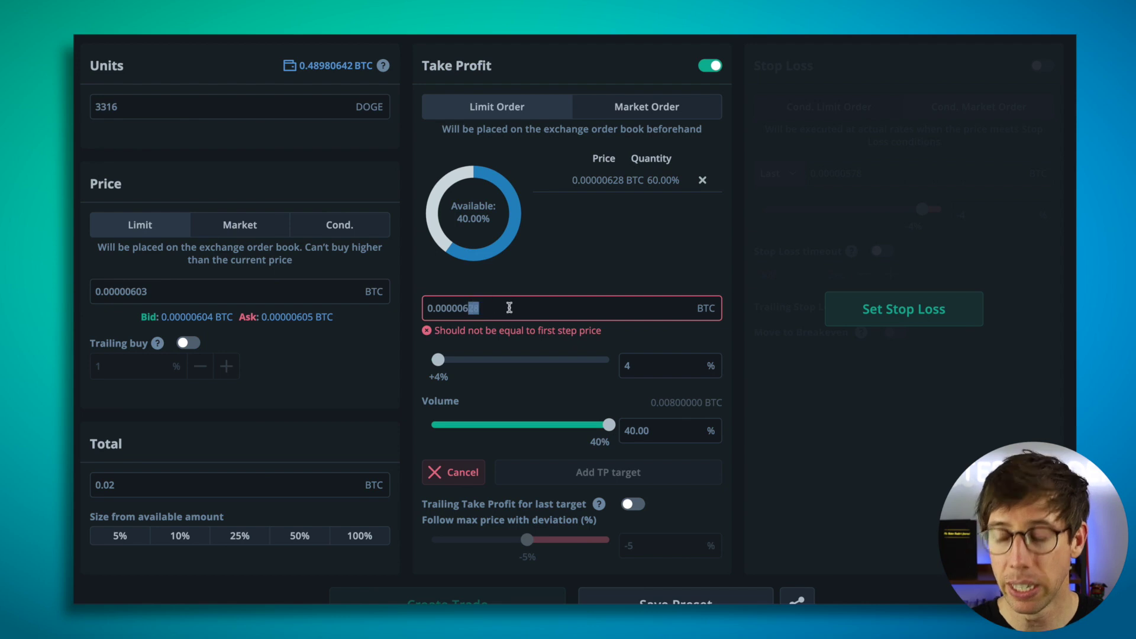
{"action": "type", "text": "6"}
{"action": "key", "text": "Tab"}
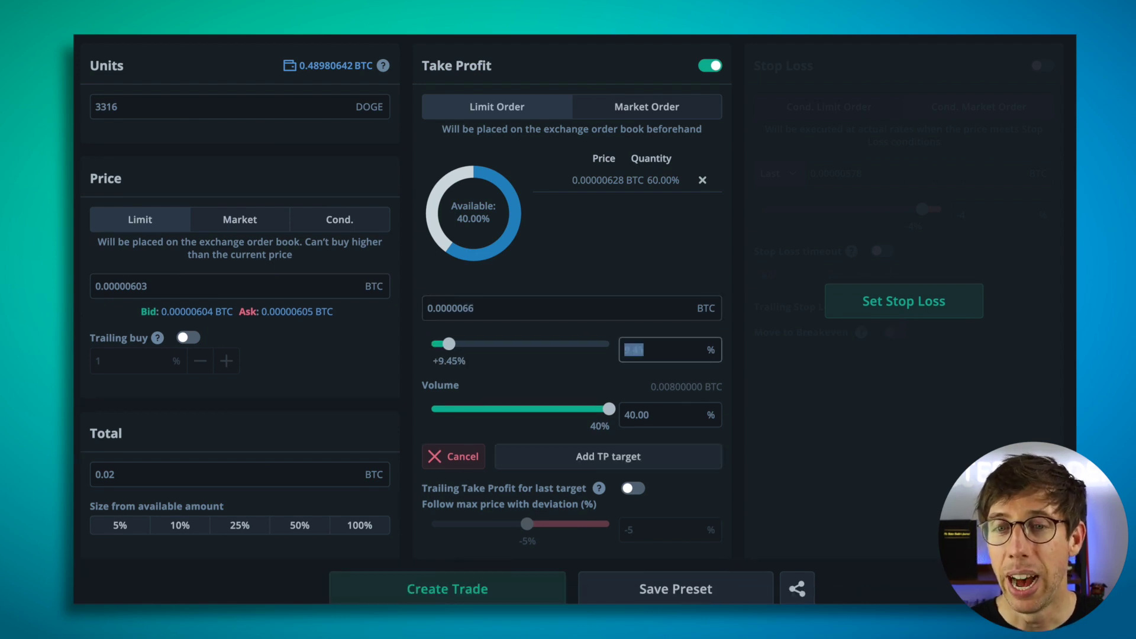
{"action": "type", "text": "9"}
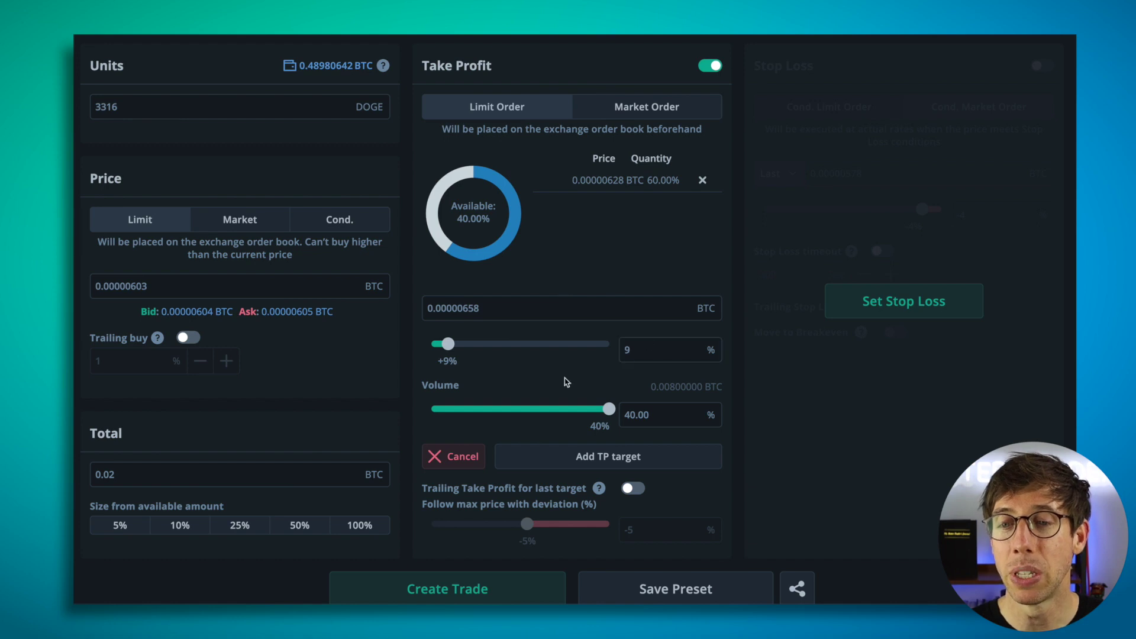
{"action": "scroll", "coordinate": [565, 379], "scroll_direction": "down", "scroll_amount": 1}
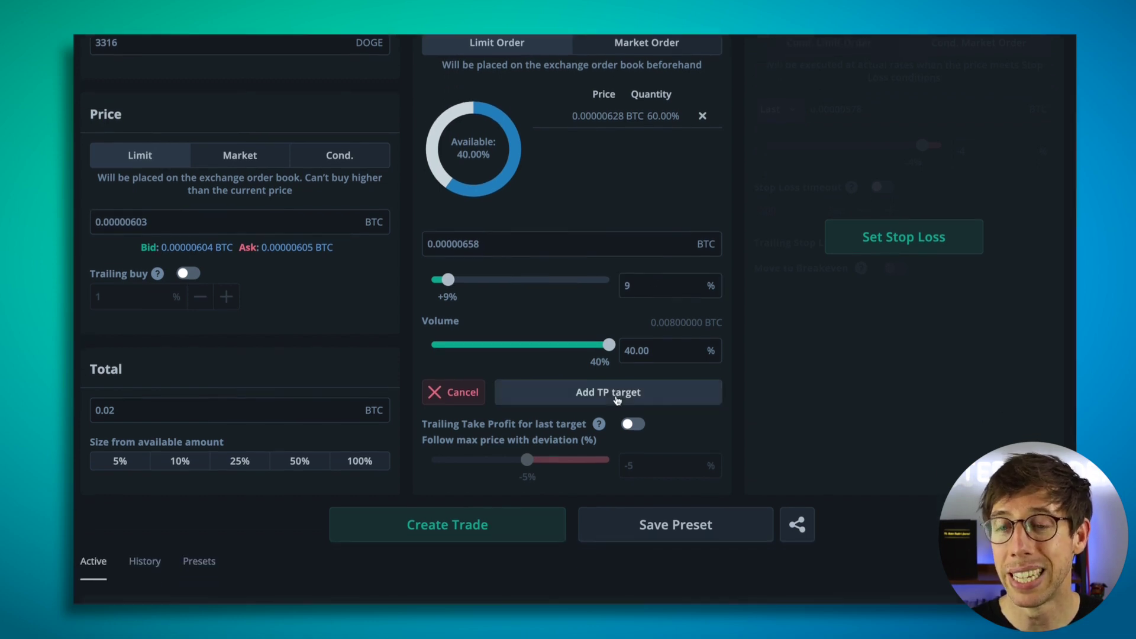
{"action": "left_click", "coordinate": [617, 394]}
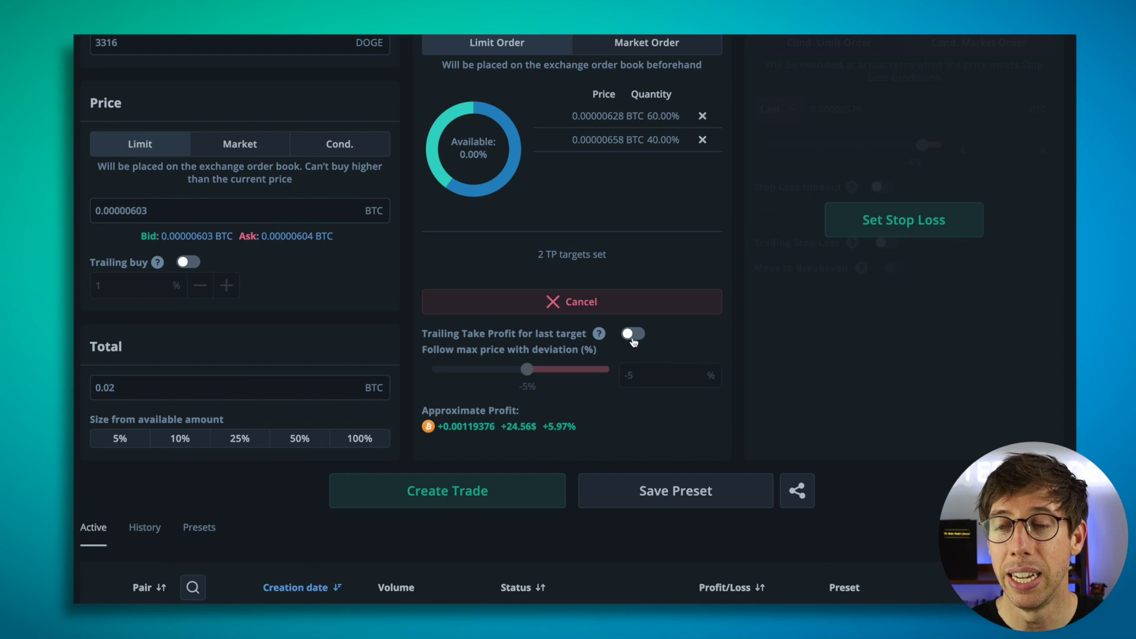
Try trailing take profit at -1%, turn it back off, and enable a -4% stop loss at 0.00000578
{"action": "left_click", "coordinate": [633, 335]}
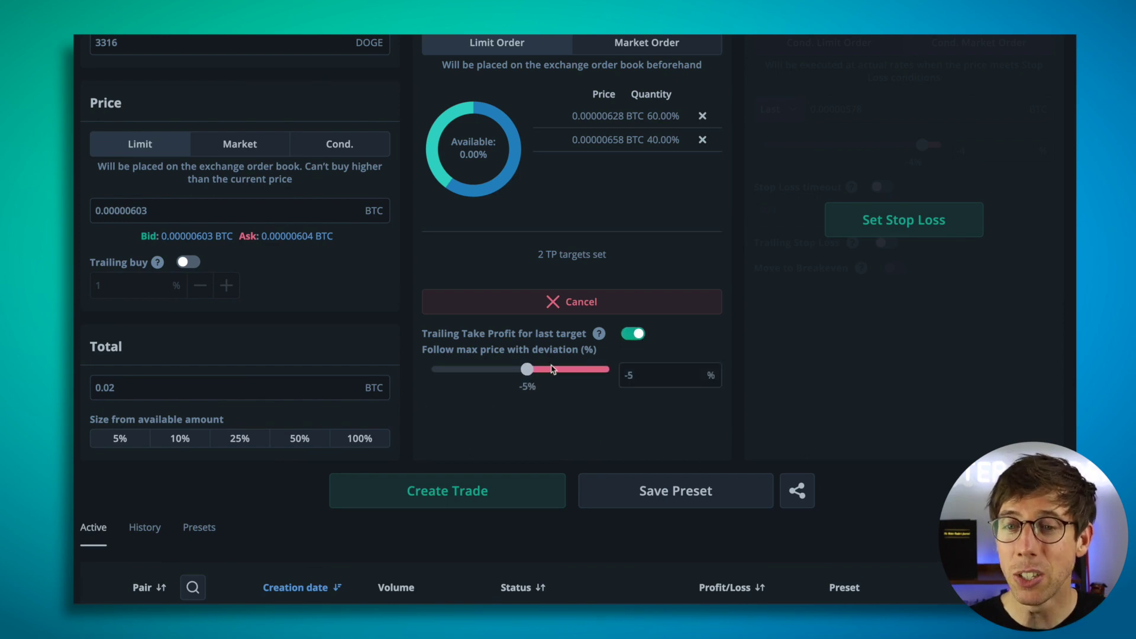
{"action": "left_click_drag", "start_coordinate": [530, 373], "coordinate": [609, 372]}
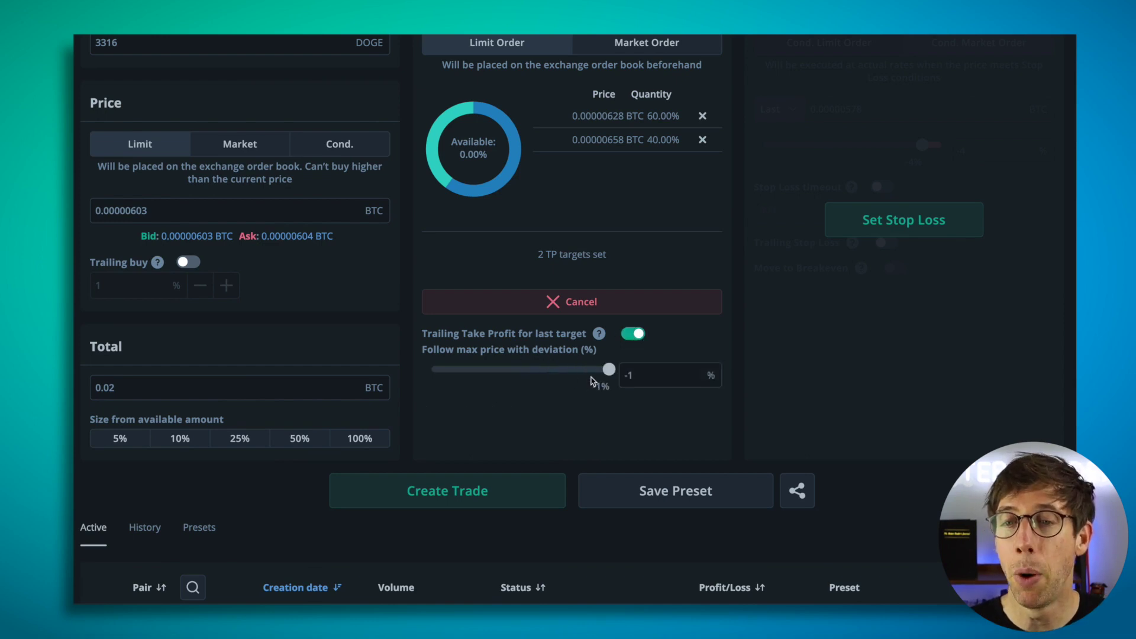
{"action": "left_click", "coordinate": [894, 222]}
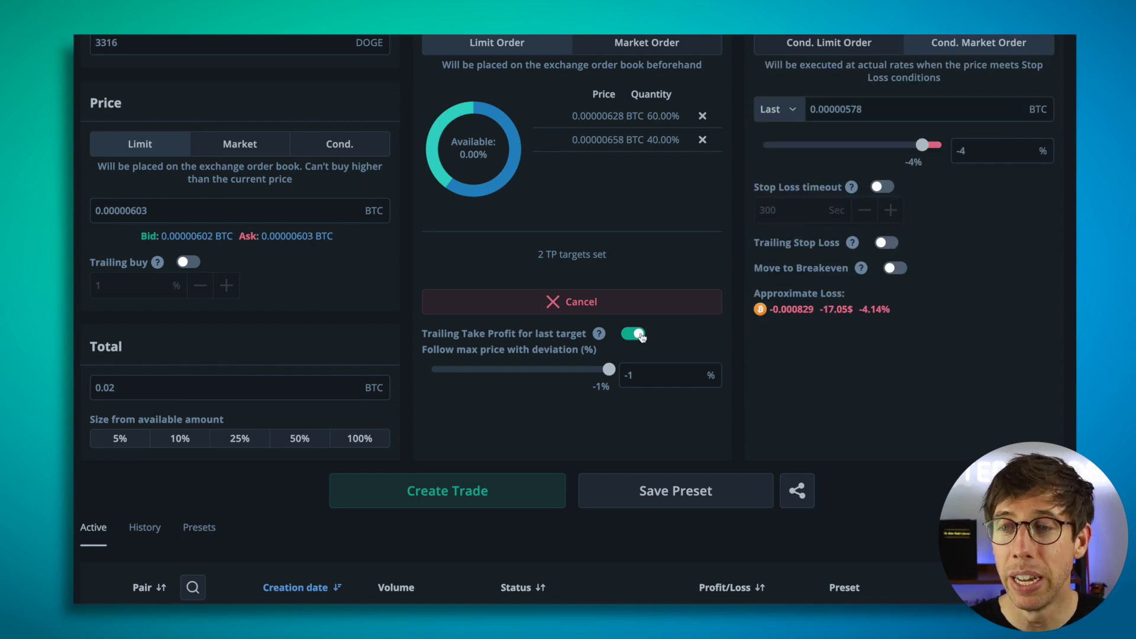
{"action": "left_click", "coordinate": [643, 336]}
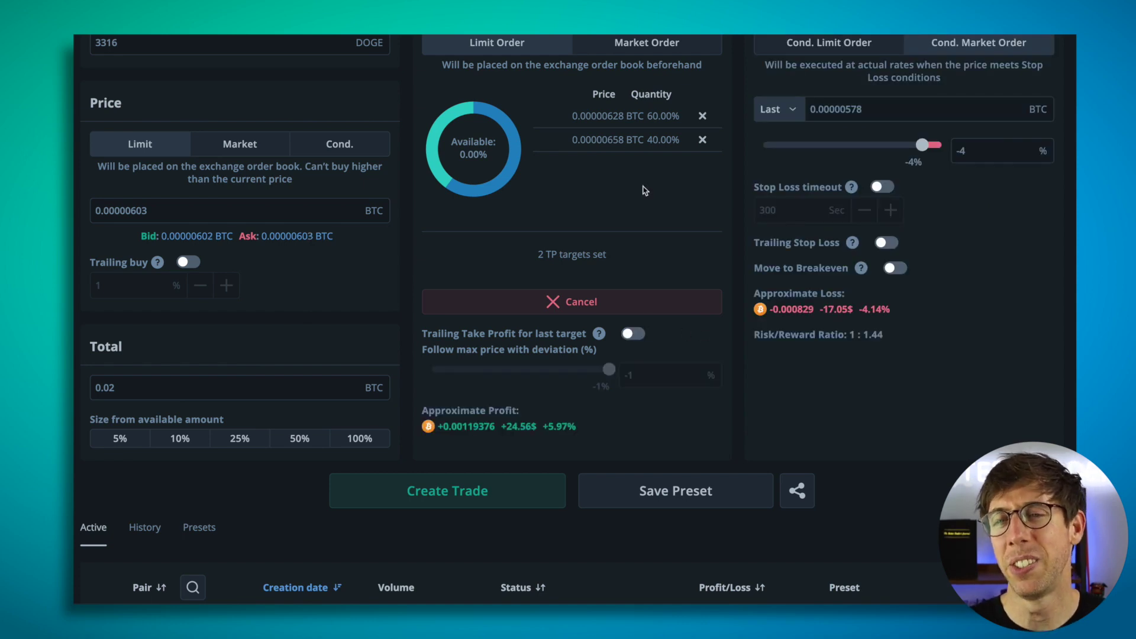
{"action": "scroll", "coordinate": [740, 279], "scroll_direction": "up", "scroll_amount": 1}
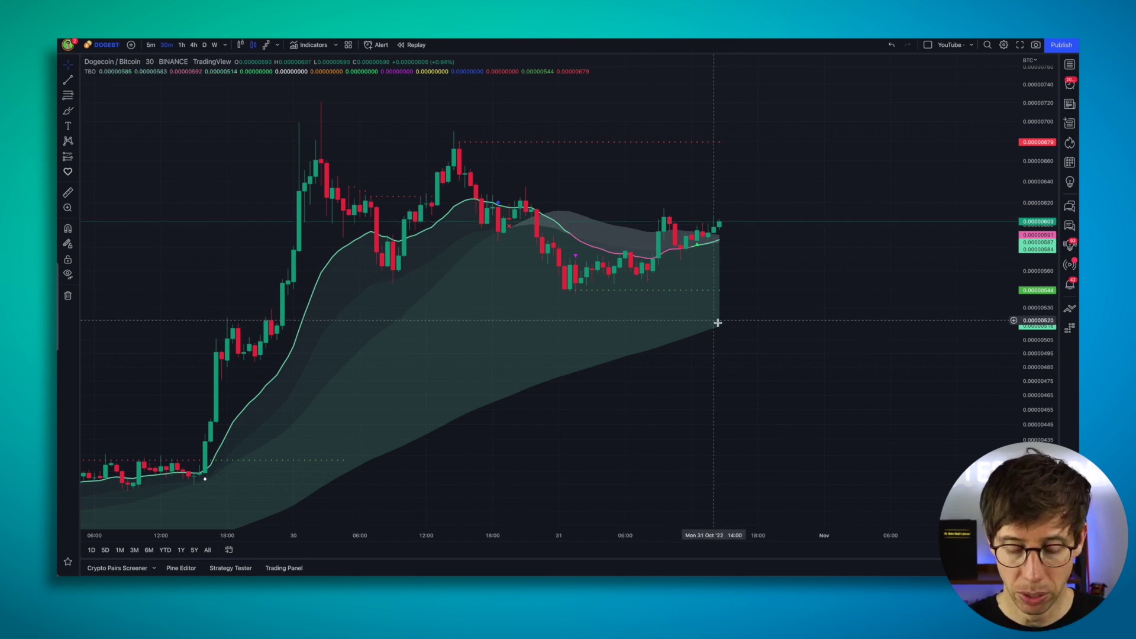
Draw a rising trend line from the recent DOGE/BTC low and measure the roughly 3.43% drop toward it
{"action": "key", "text": "alt+t"}
{"action": "left_click", "coordinate": [576, 292]}
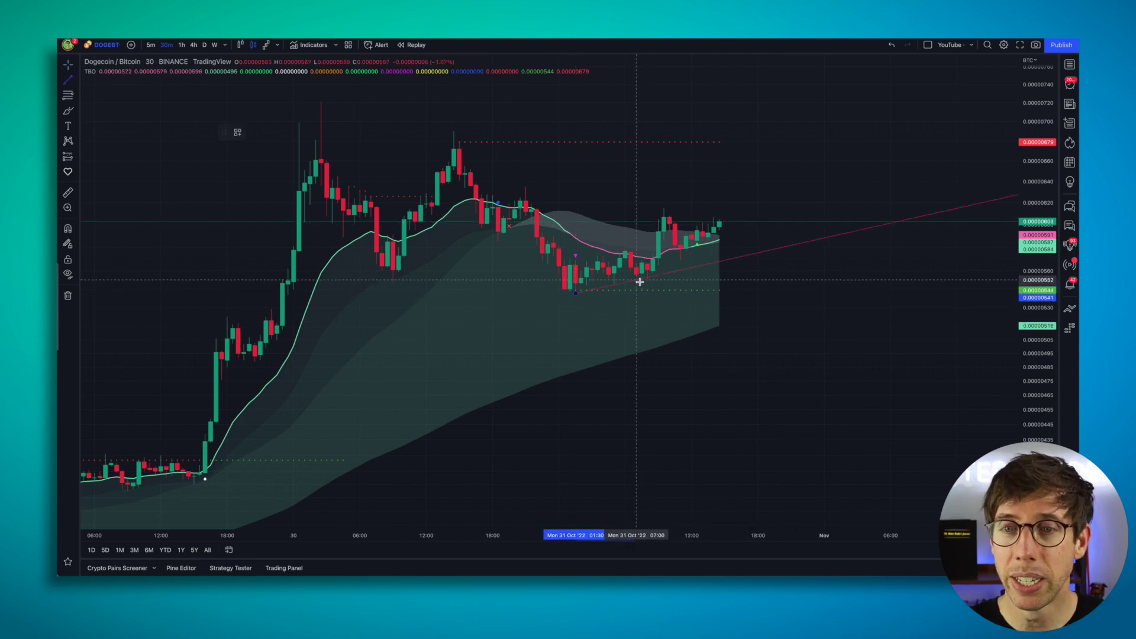
{"action": "left_click", "coordinate": [651, 275]}
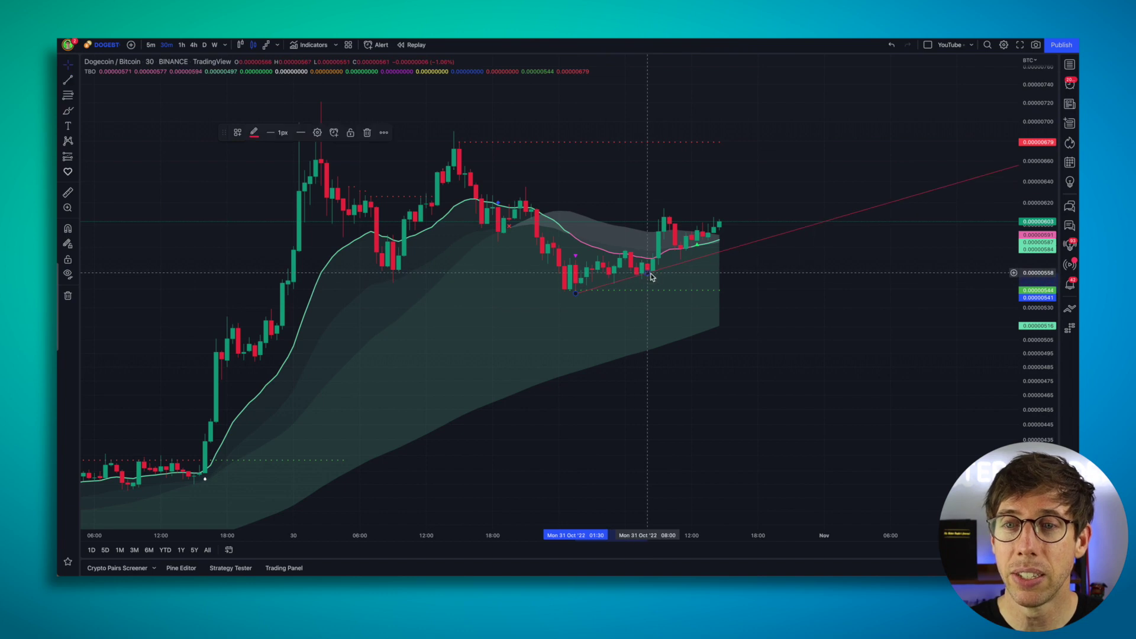
{"action": "left_click", "coordinate": [732, 223], "text": "shift"}
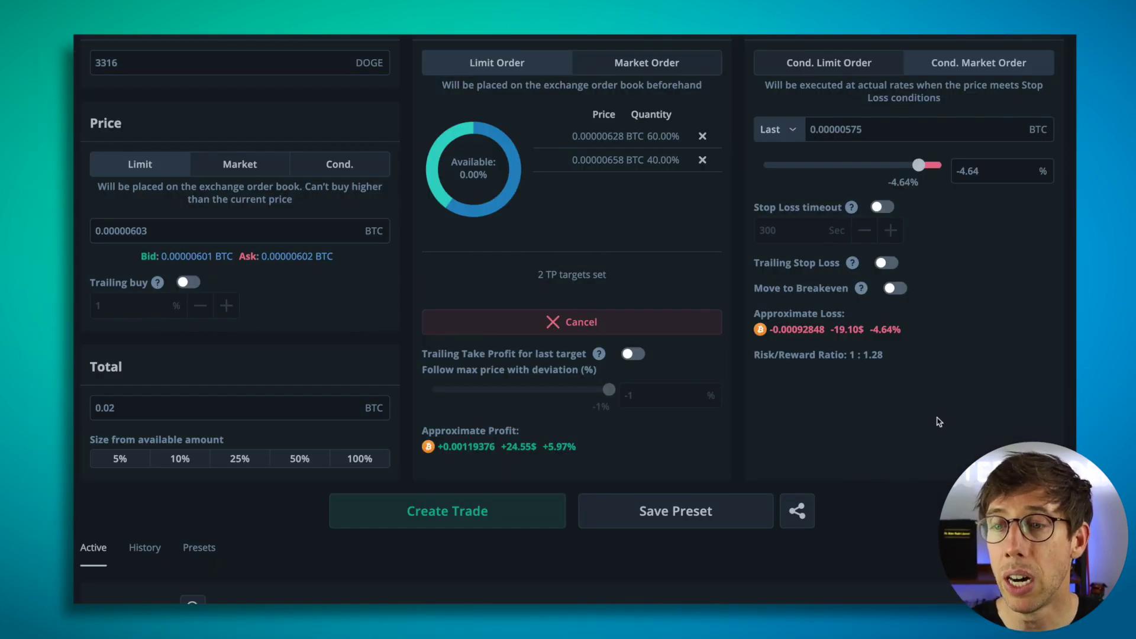
Point out the risk/reward ratio, then remove both existing take-profit targets
{"action": "left_click_drag", "start_coordinate": [755, 355], "coordinate": [782, 357]}
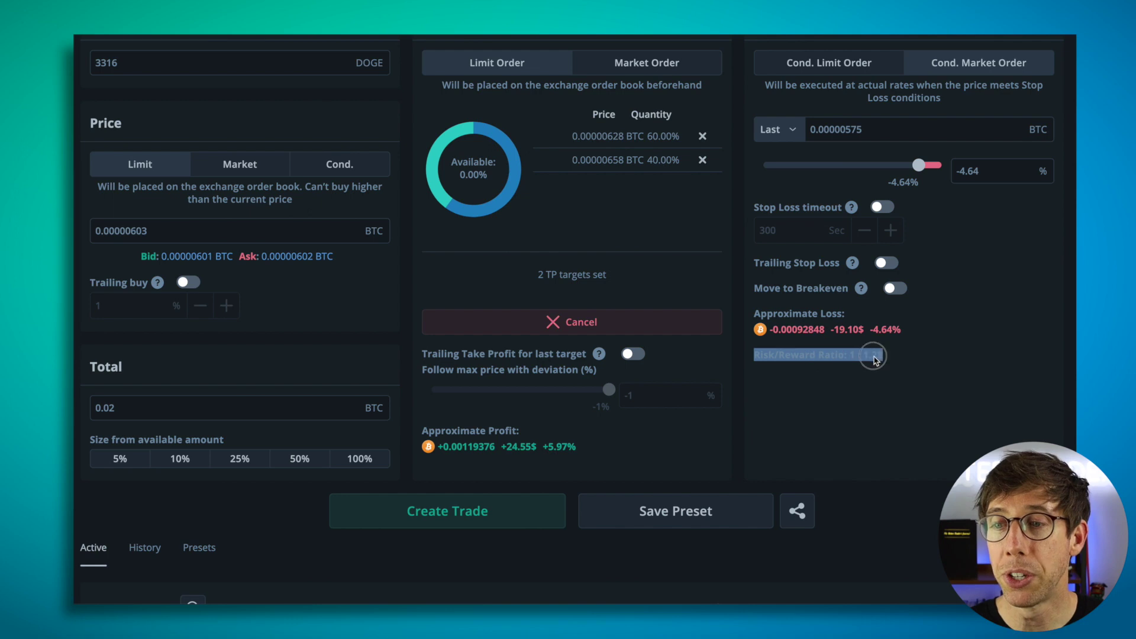
{"action": "left_click", "coordinate": [891, 358]}
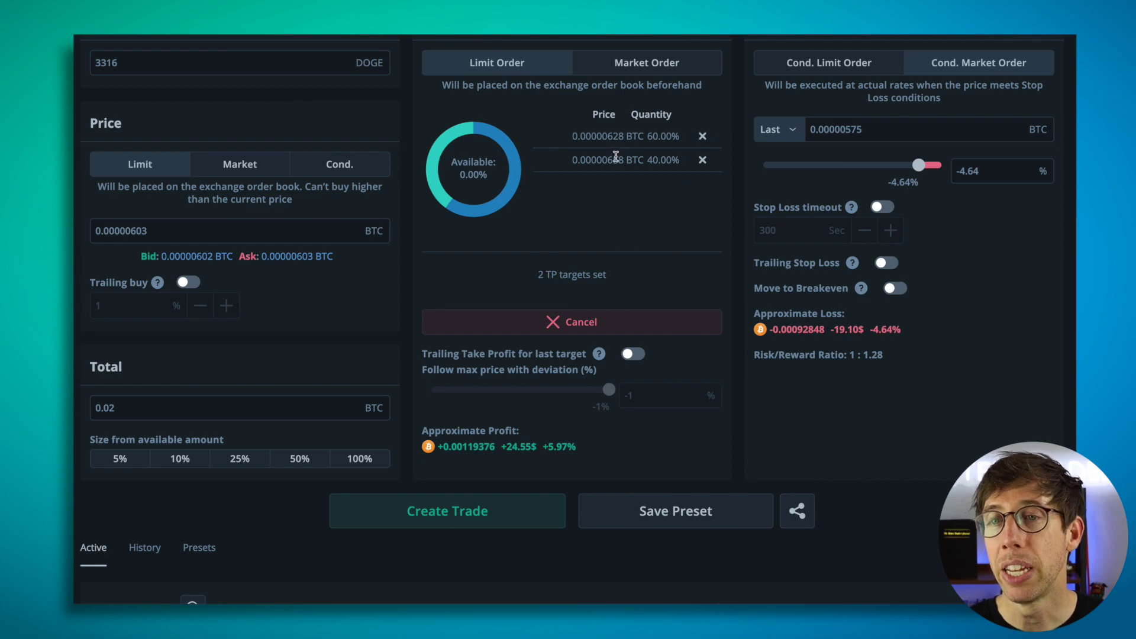
{"action": "left_click", "coordinate": [703, 137]}
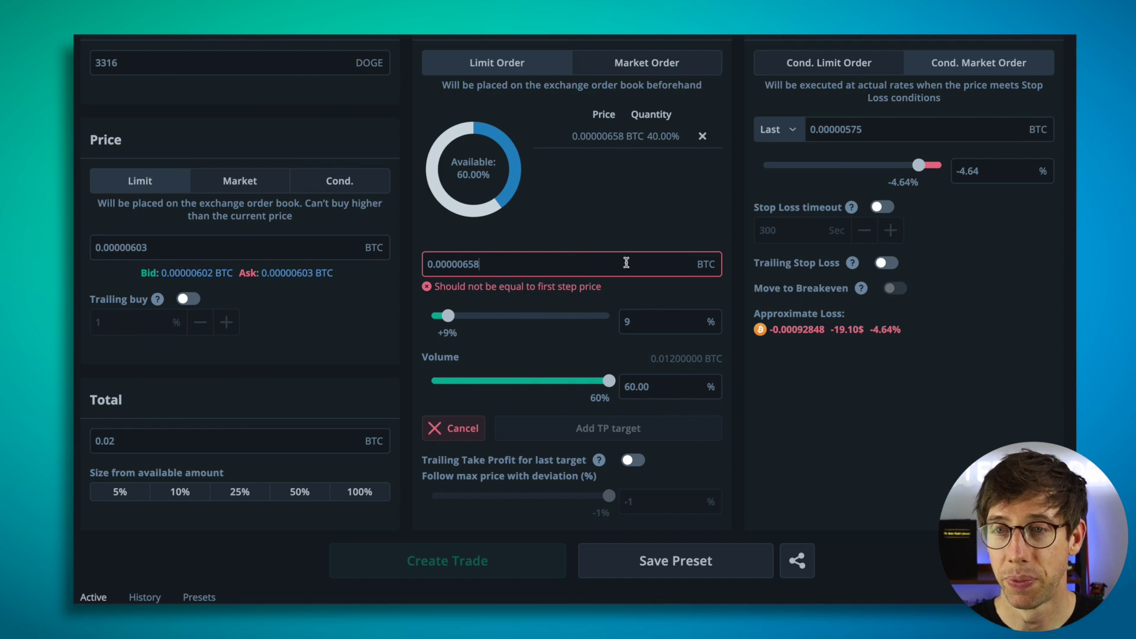
{"action": "left_click", "coordinate": [703, 137]}
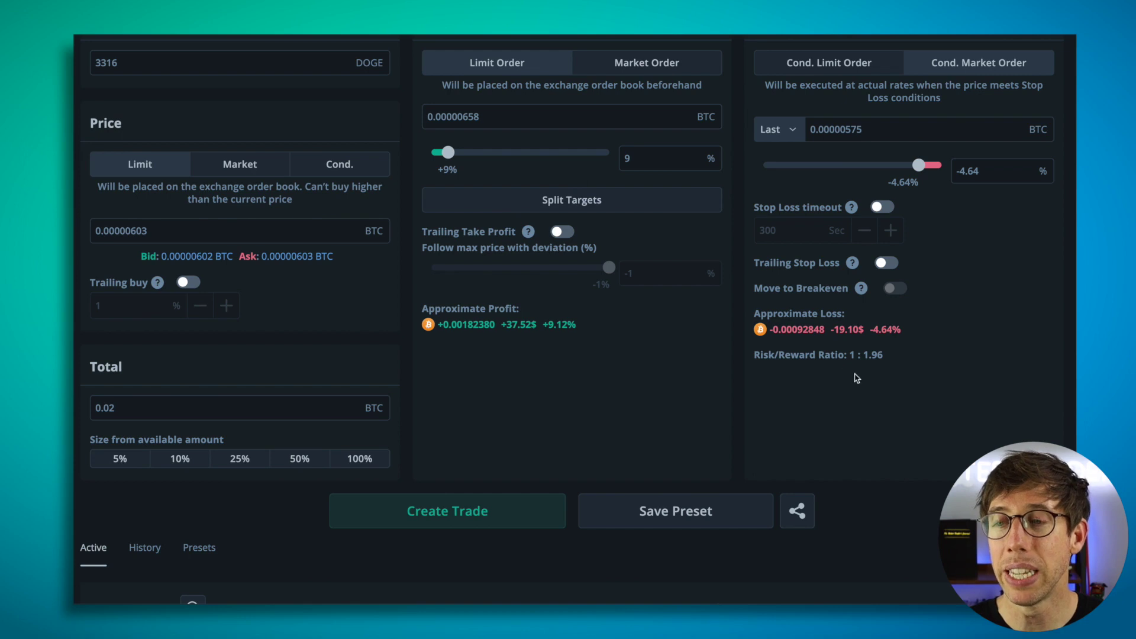
Set the take profit to 9%, split targets, and add a 60% target
{"action": "left_click", "coordinate": [658, 162]}
{"action": "type", "text": ".5"}
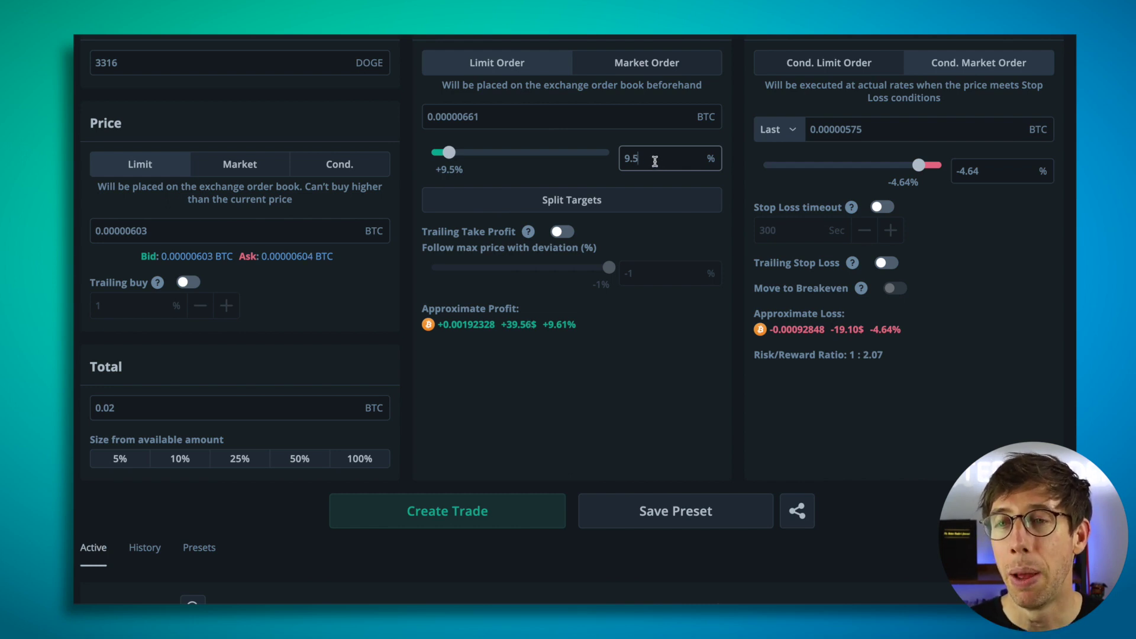
{"action": "key", "text": "BackSpace"}
{"action": "key", "text": "BackSpace"}
{"action": "left_click", "coordinate": [655, 197]}
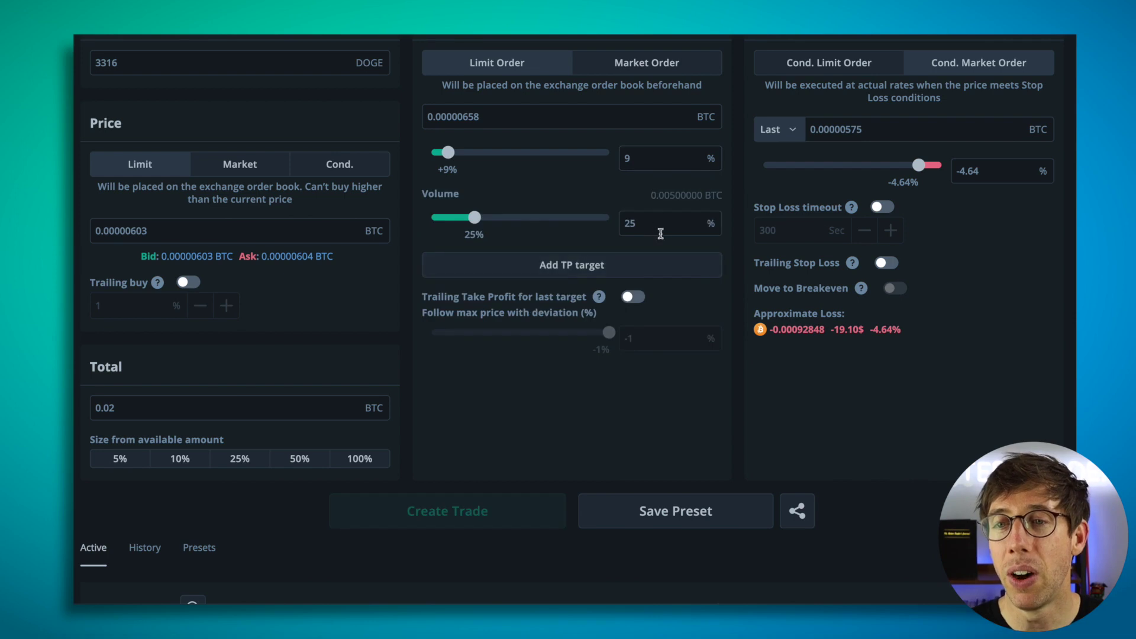
{"action": "double_click", "coordinate": [657, 225]}
{"action": "type", "text": "60"}
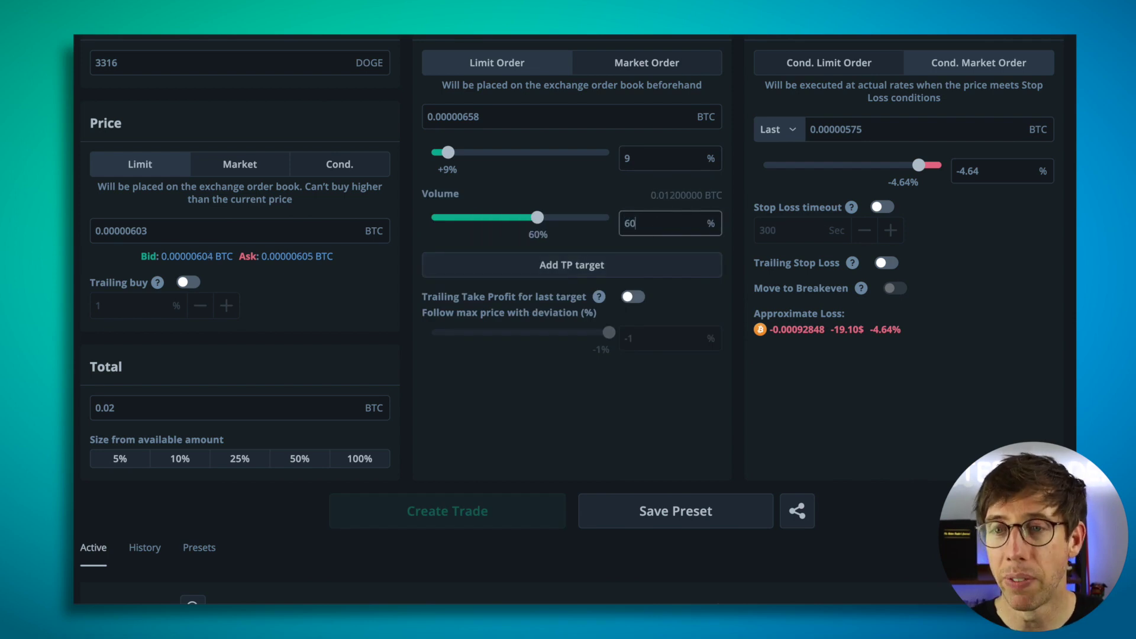
{"action": "left_click", "coordinate": [679, 274]}
Add the 40% target at 4% (0.00000628), then enable trailing take profit and move-to-breakeven
{"action": "double_click", "coordinate": [649, 320]}
{"action": "type", "text": "4"}
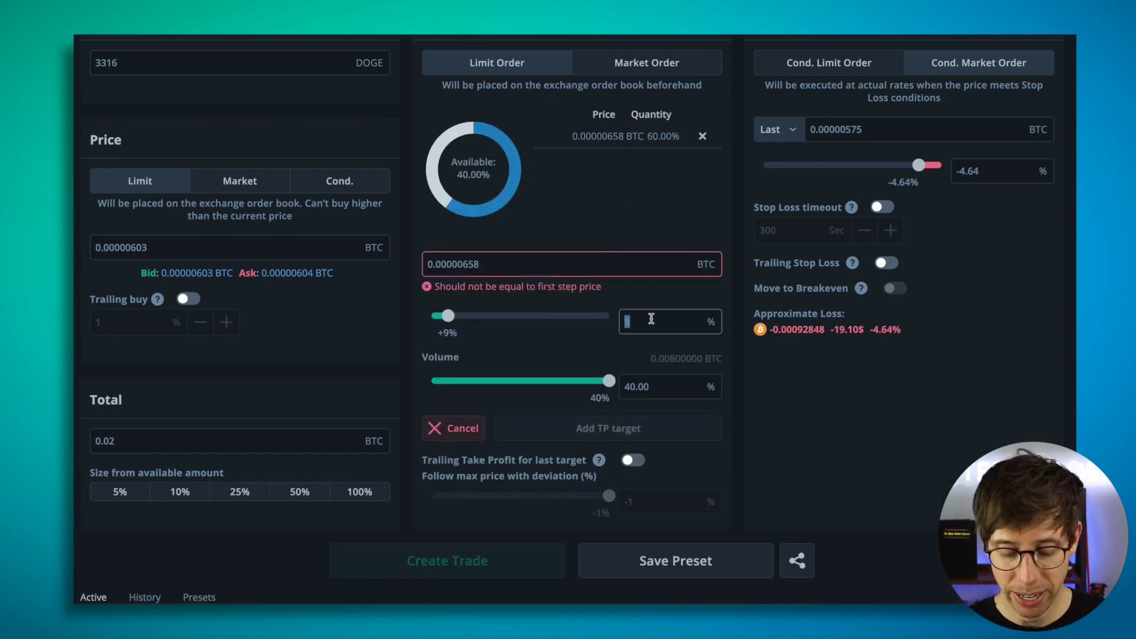
{"action": "left_click", "coordinate": [679, 404]}
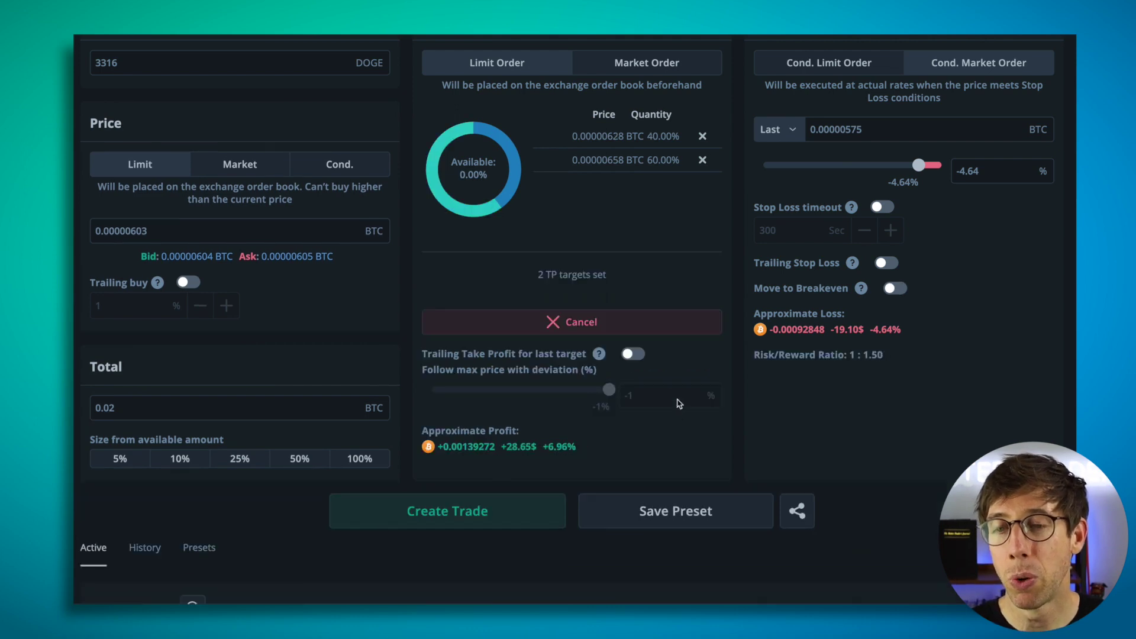
{"action": "left_click", "coordinate": [638, 355]}
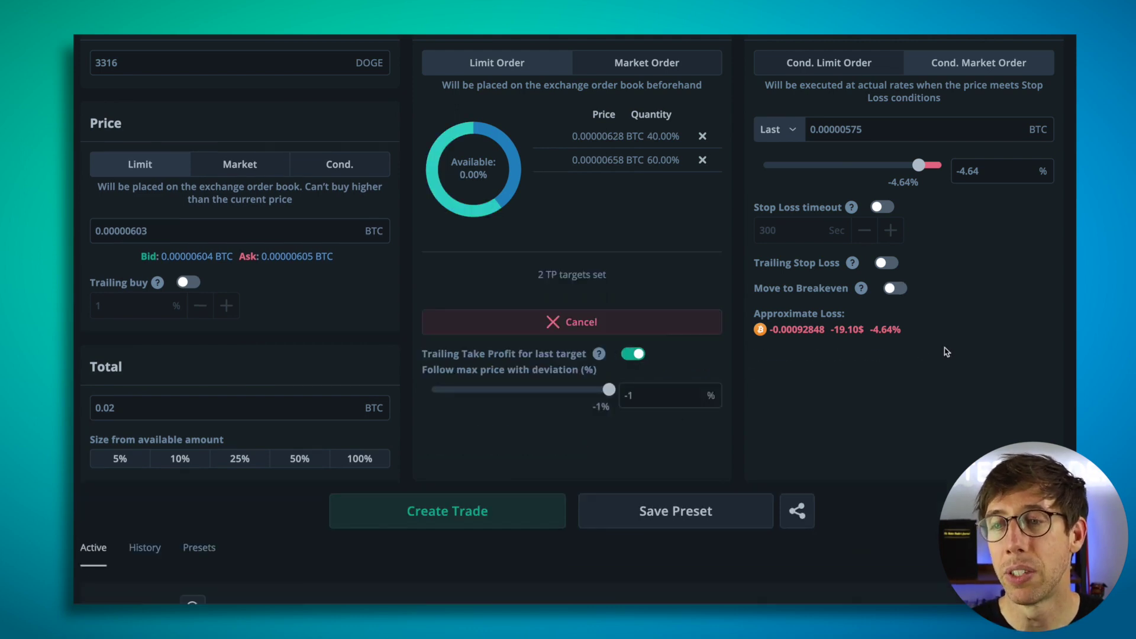
{"action": "left_click", "coordinate": [895, 288]}
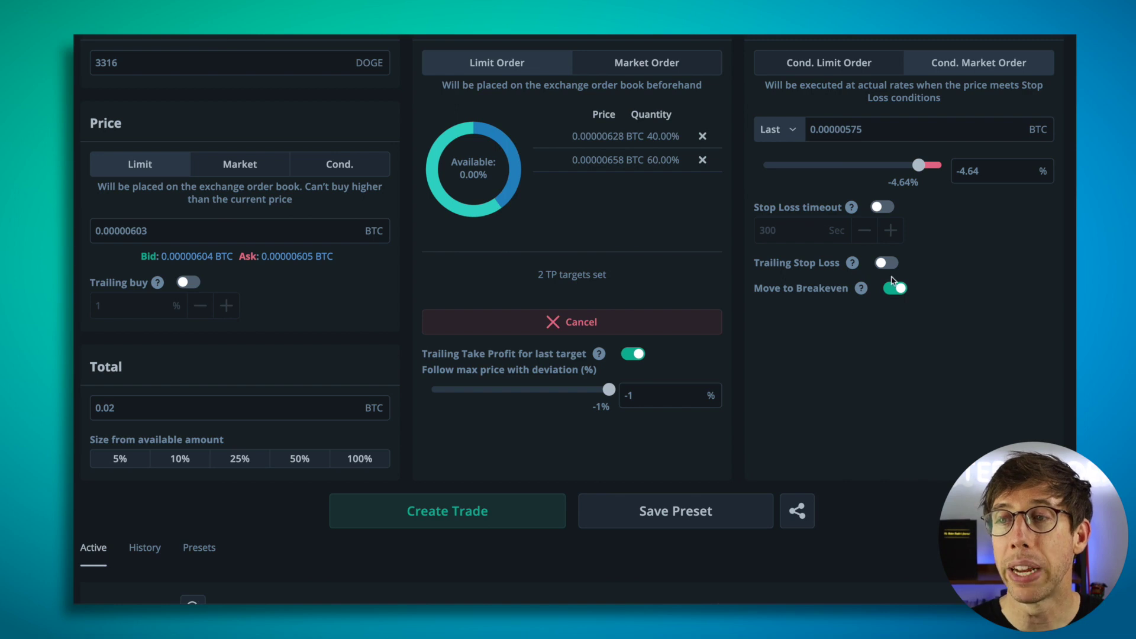
{"action": "mouse_move", "coordinate": [861, 288]}
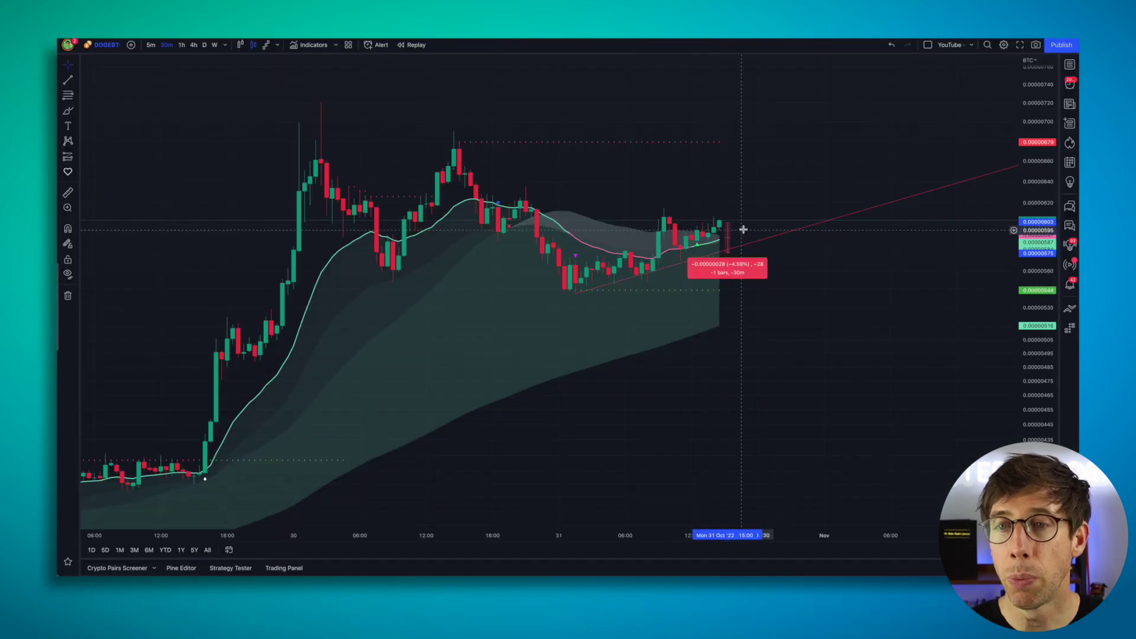
{"action": "left_click", "coordinate": [728, 224]}
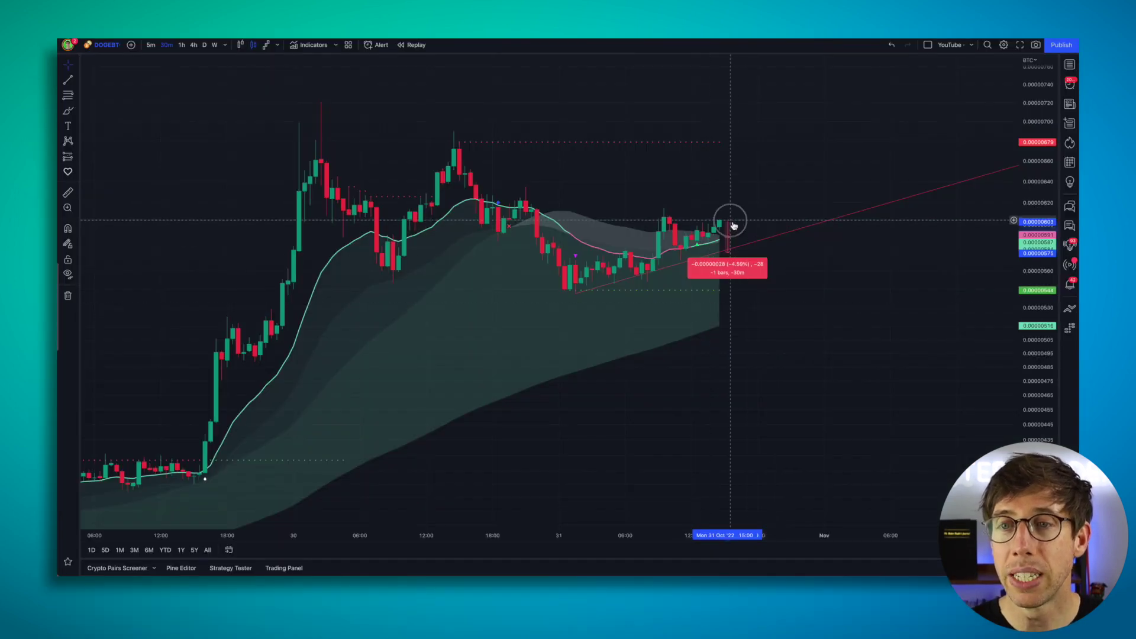
Fix the measured move at 4.22% and raise the horizontal price line to 0.00000604
{"action": "left_click", "coordinate": [730, 193]}
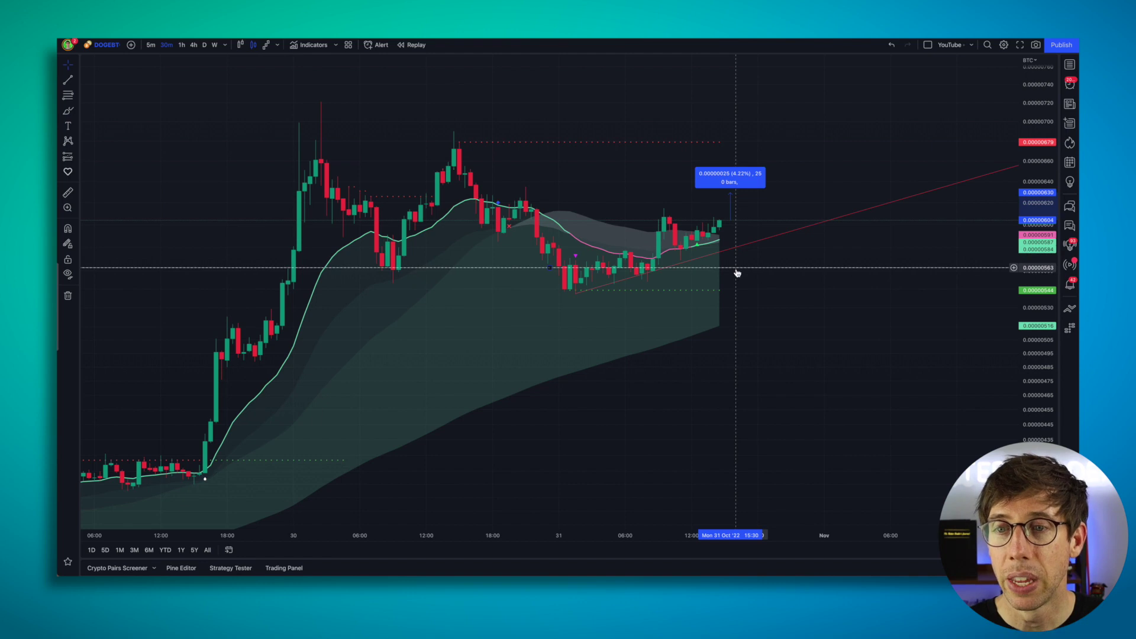
{"action": "left_click", "coordinate": [736, 225]}
{"action": "left_click_drag", "start_coordinate": [738, 227], "coordinate": [736, 223]}
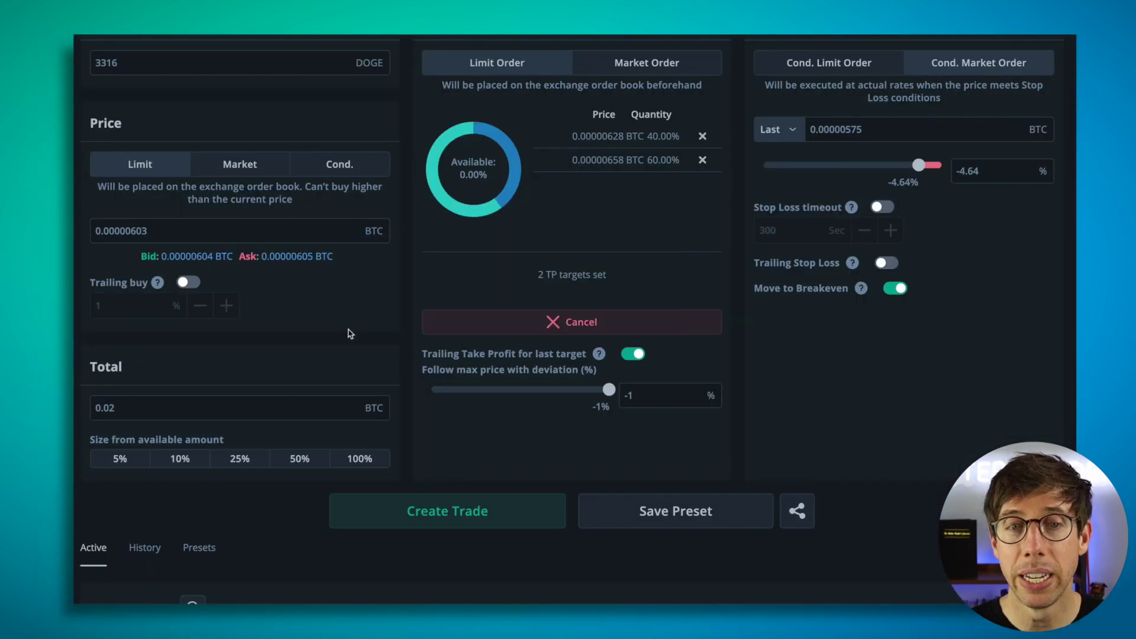
Create the trade with the note '3Commas Academy Tutorial Video' saved, confirm it, and close the success message
{"action": "scroll", "coordinate": [355, 343], "scroll_direction": "down", "scroll_amount": 1}
{"action": "left_click", "coordinate": [467, 461]}
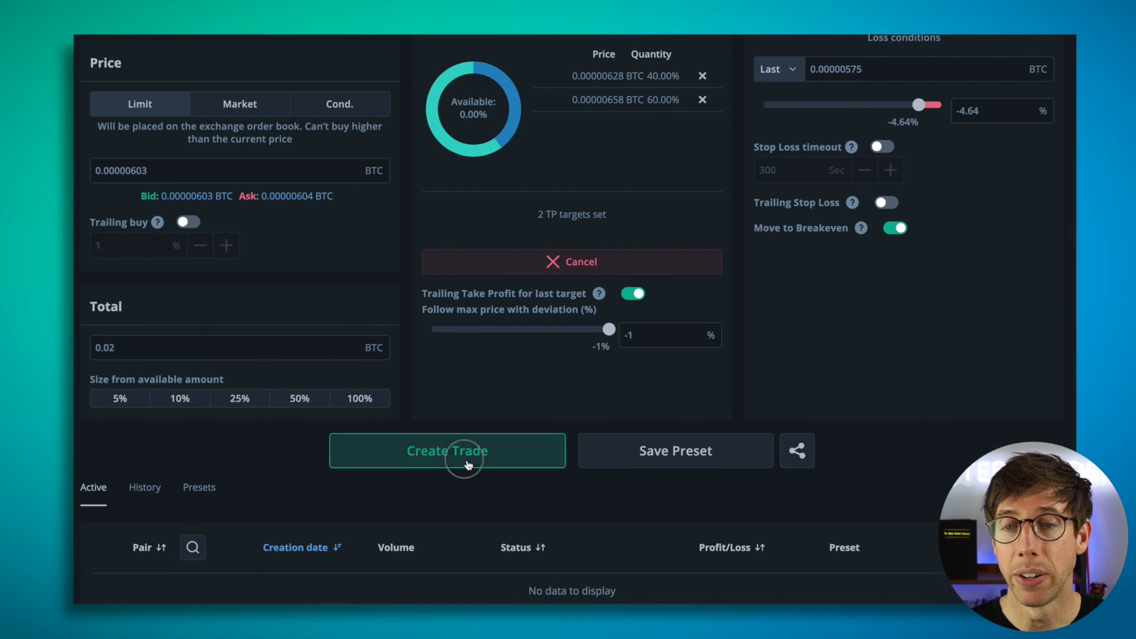
{"action": "left_click", "coordinate": [460, 407]}
{"action": "type", "text": "3"}
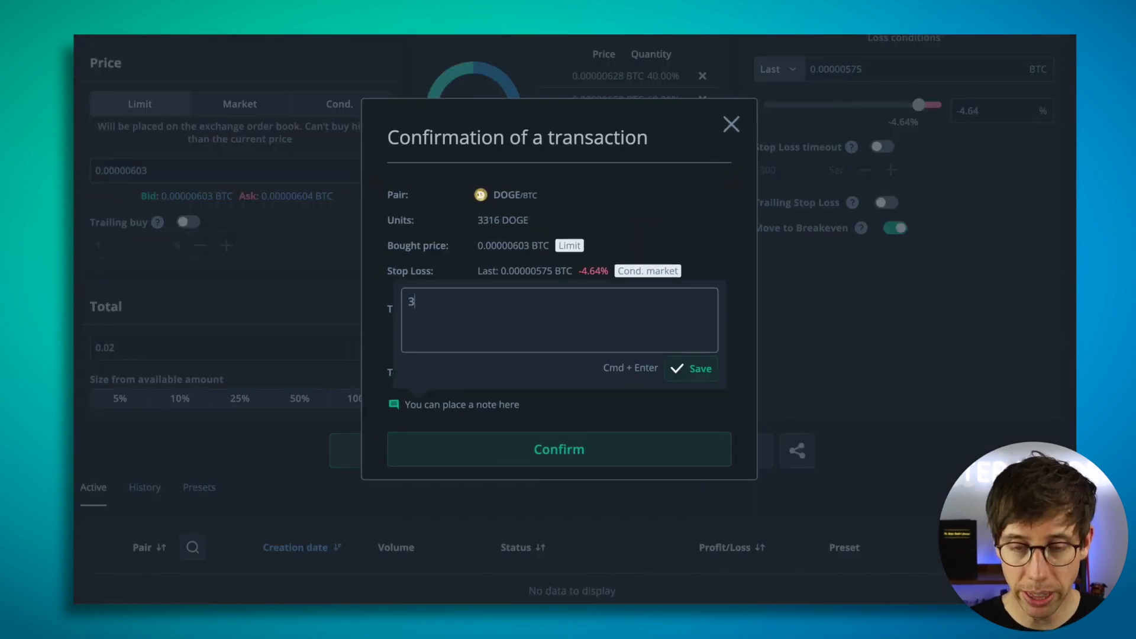
{"action": "type", "text": "Commas Aca"}
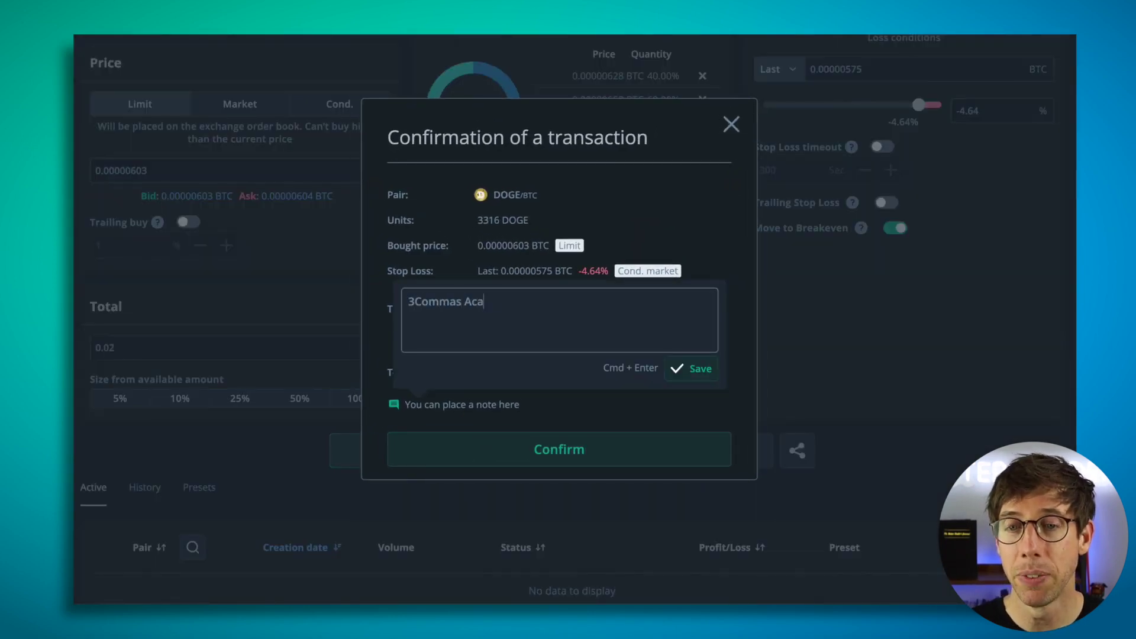
{"action": "type", "text": "demy Tutorial Video"}
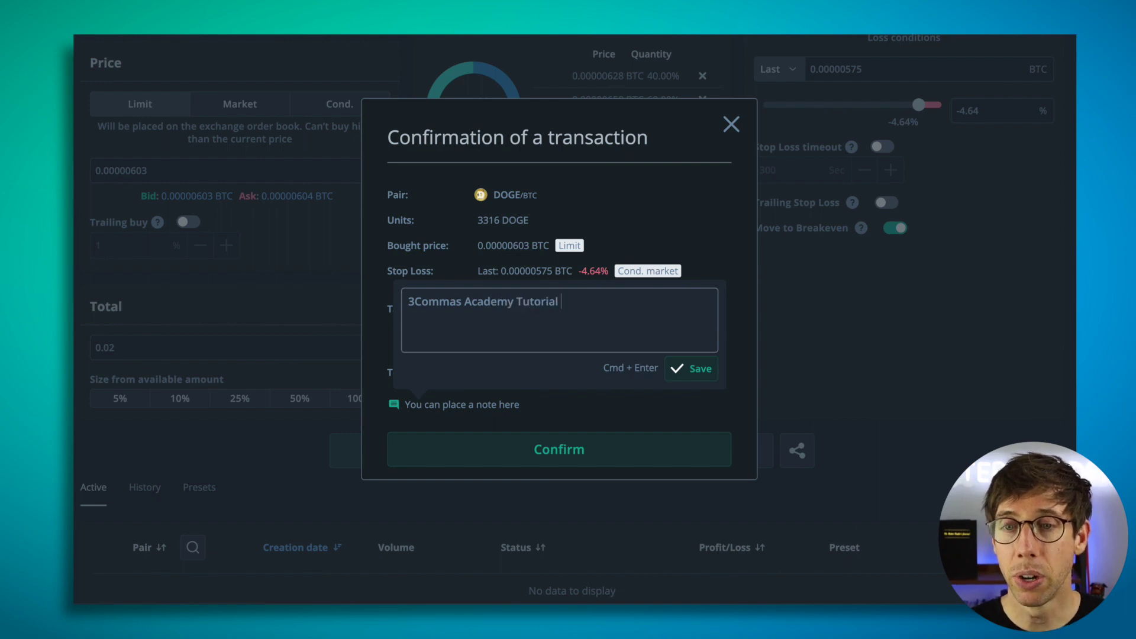
{"action": "left_click", "coordinate": [686, 369]}
{"action": "left_click", "coordinate": [637, 467]}
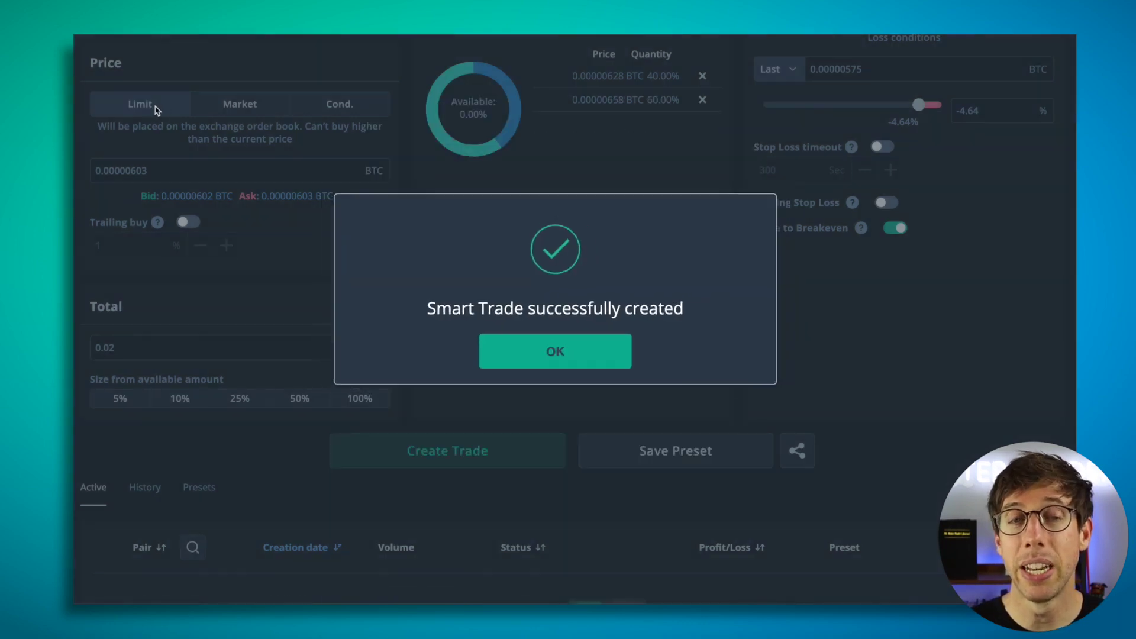
{"action": "left_click", "coordinate": [555, 352]}
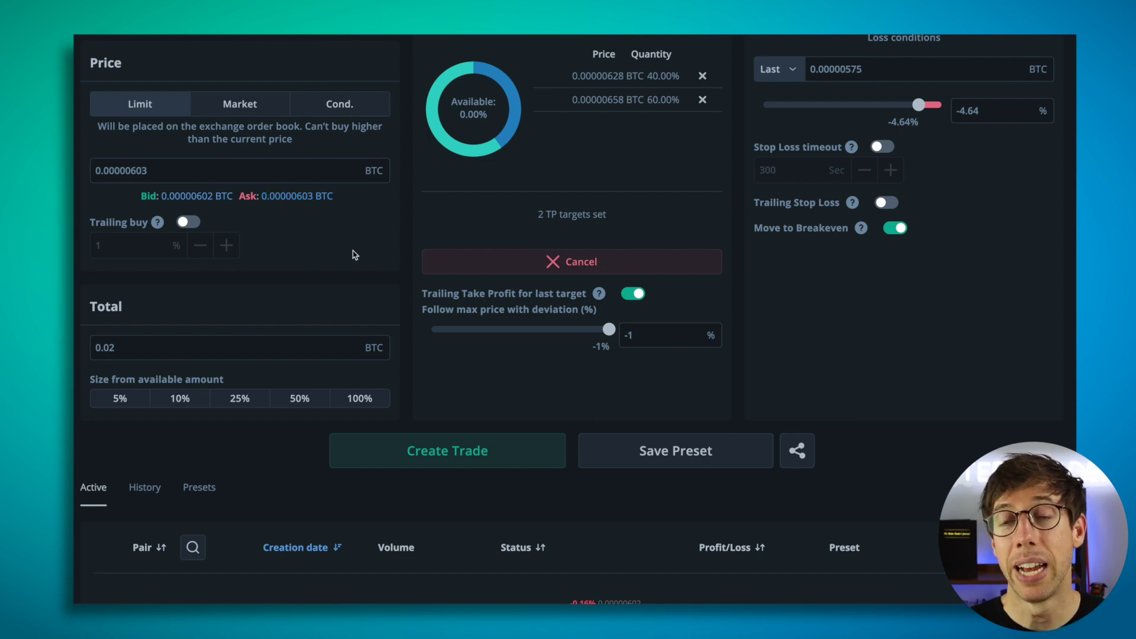
{"action": "scroll", "coordinate": [354, 254], "scroll_direction": "down", "scroll_amount": 3}
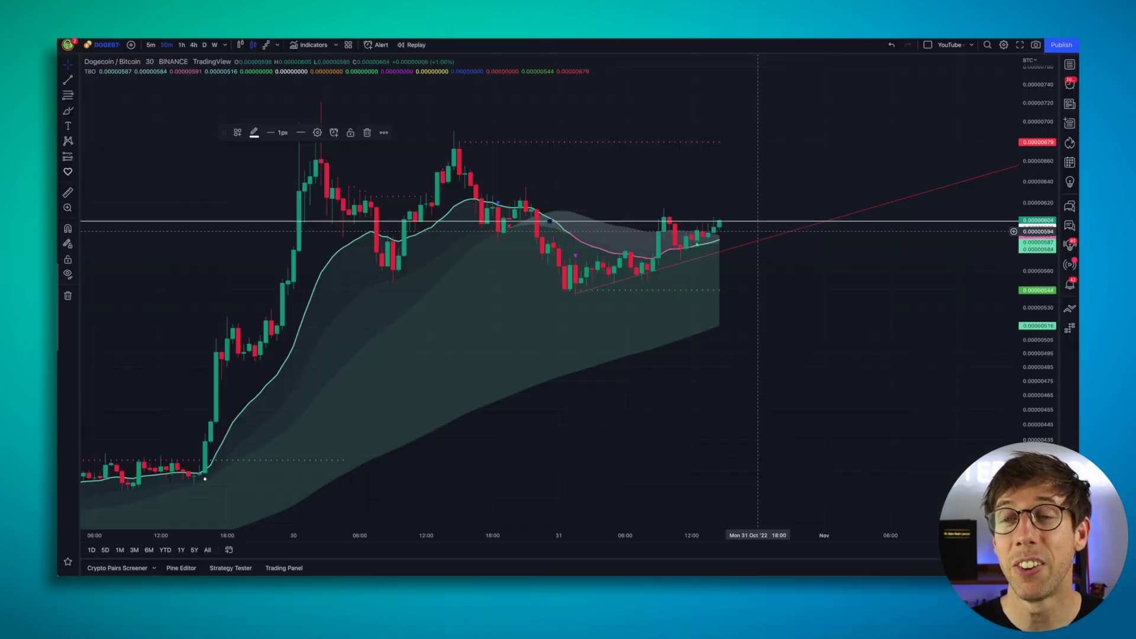
Delete the white horizontal line and the red trendline drawn on the DOGE/BTC chart
{"action": "left_click", "coordinate": [736, 215]}
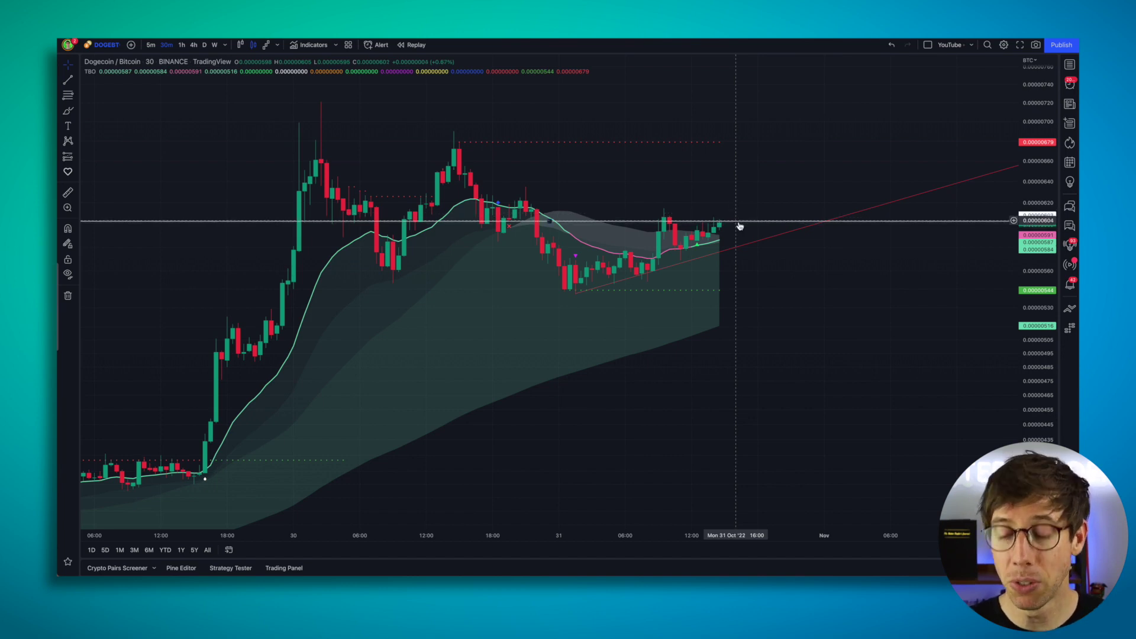
{"action": "left_click", "coordinate": [739, 226]}
{"action": "key", "text": "Delete"}
{"action": "left_click", "coordinate": [753, 243]}
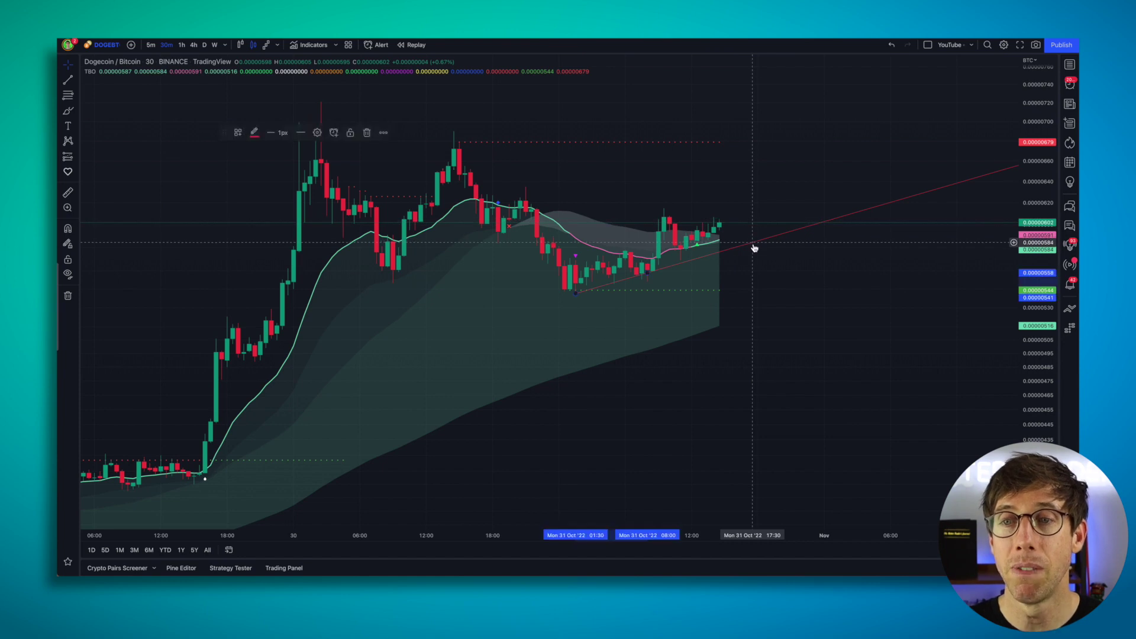
{"action": "key", "text": "Delete"}
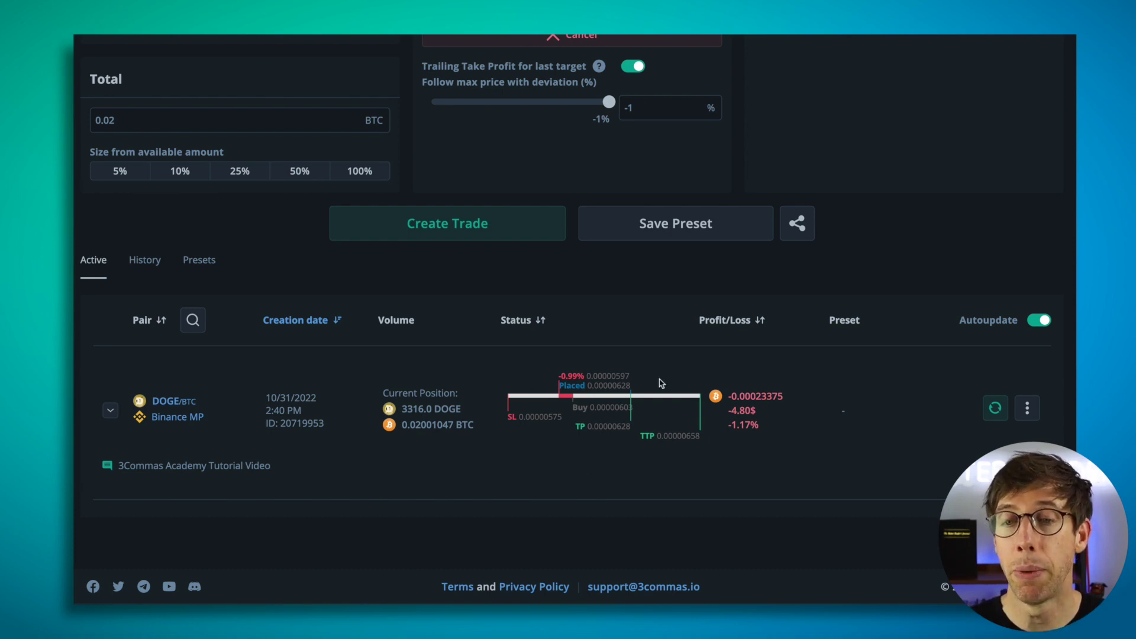
Open the active DOGE/BTC trade for editing and set the stop loss to -5%
{"action": "left_click", "coordinate": [1028, 408]}
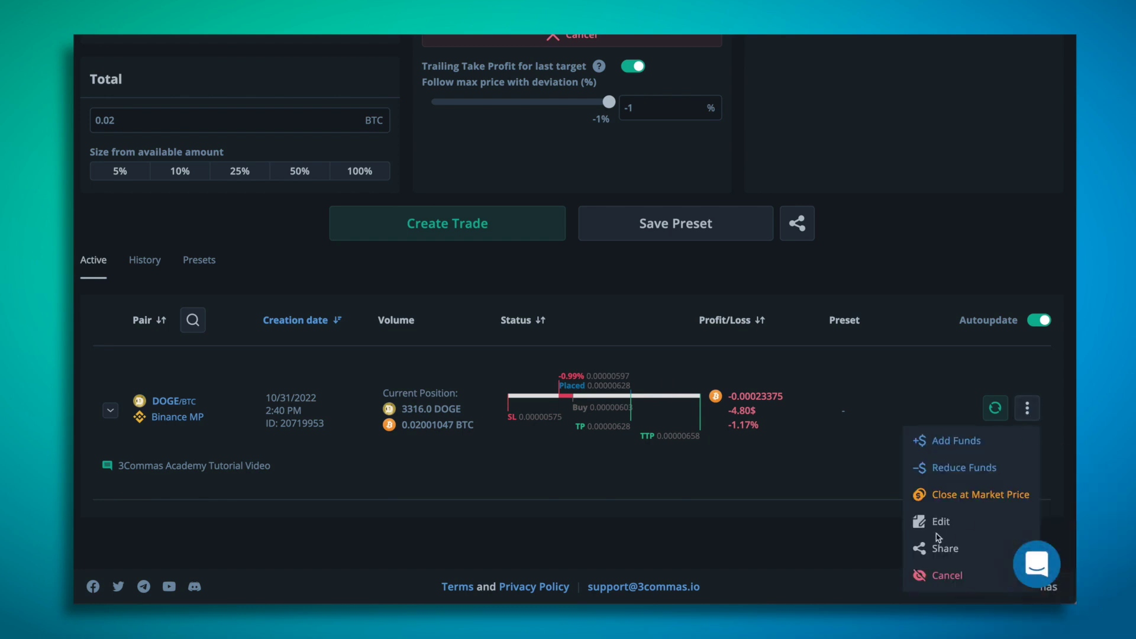
{"action": "left_click", "coordinate": [941, 523]}
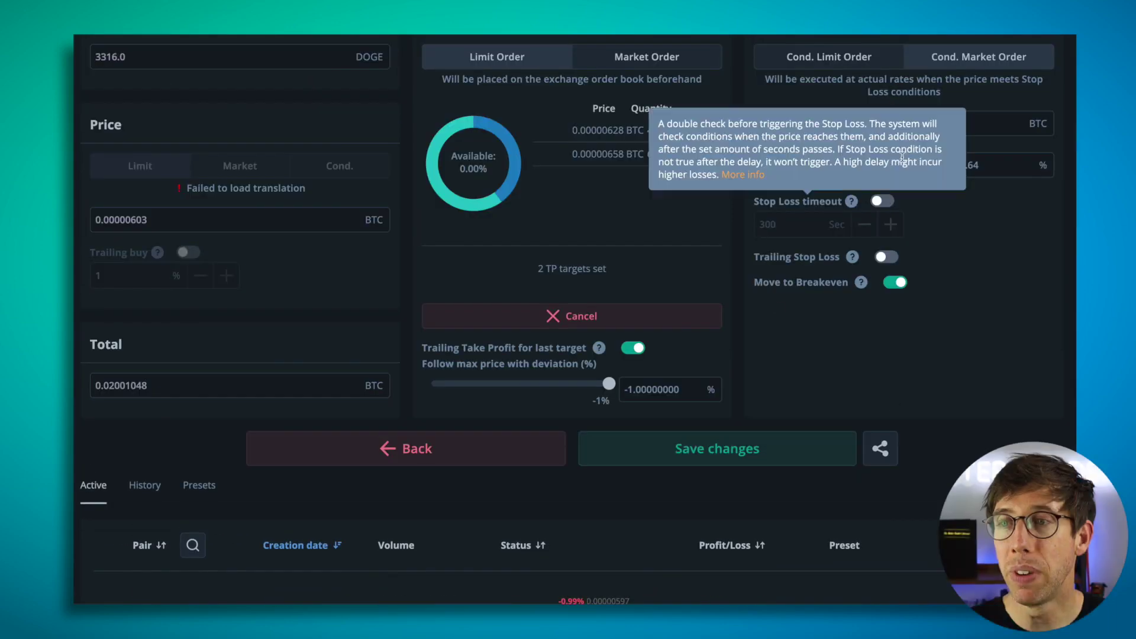
{"action": "left_click_drag", "start_coordinate": [918, 159], "coordinate": [915, 159]}
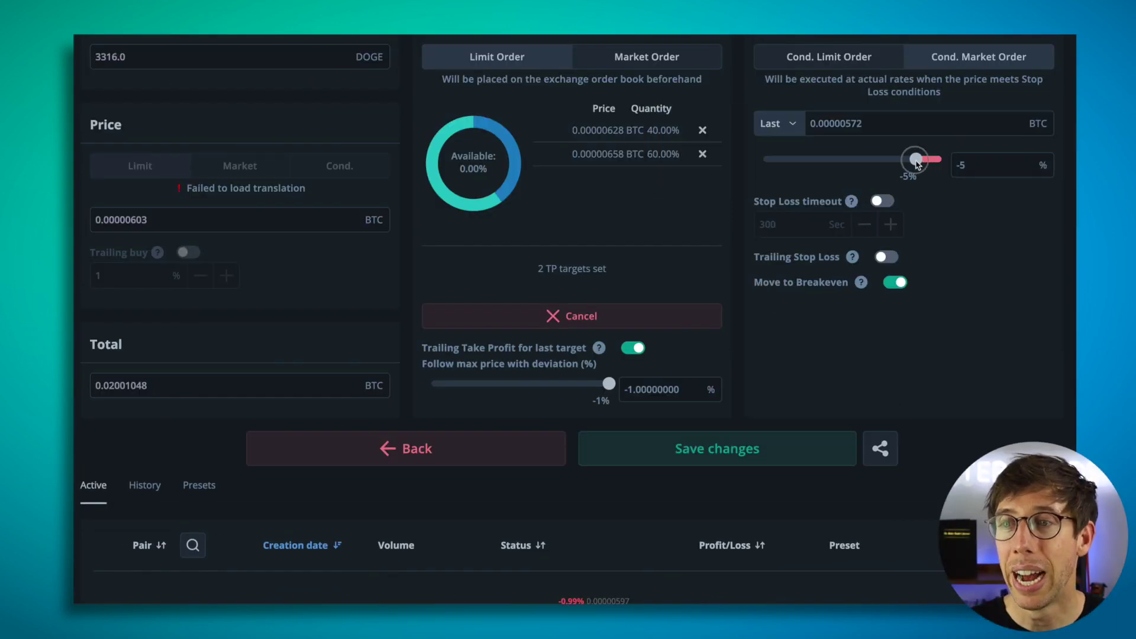
Replace the 0.00000628 target with a 40% take-profit at 0.00000631 (+4.5%) and save
{"action": "left_click", "coordinate": [703, 130]}
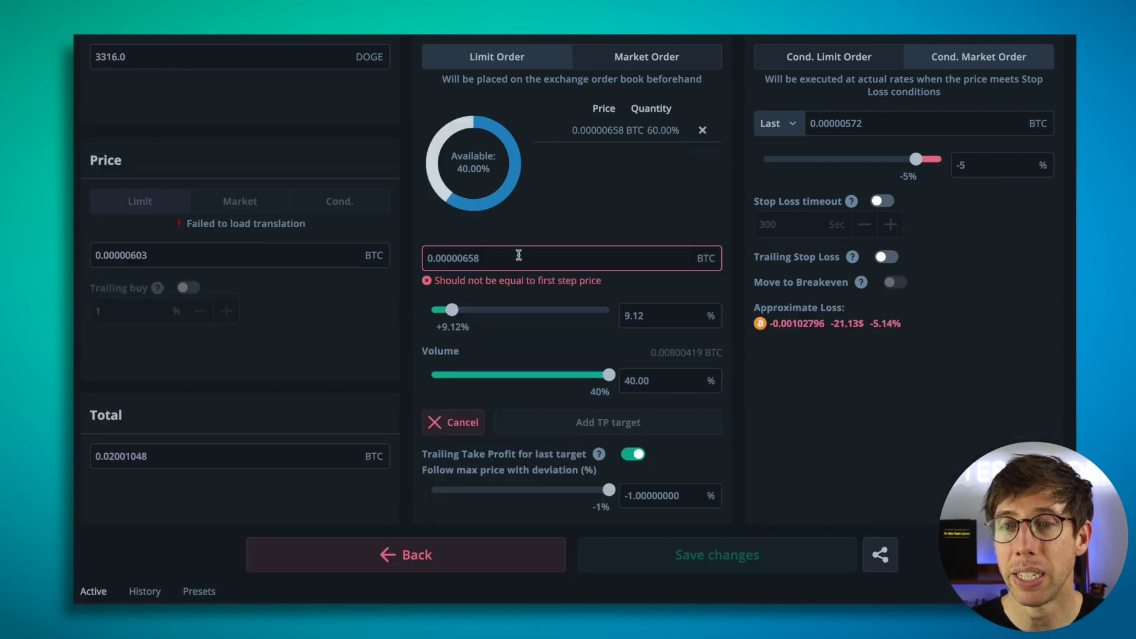
{"action": "double_click", "coordinate": [671, 323]}
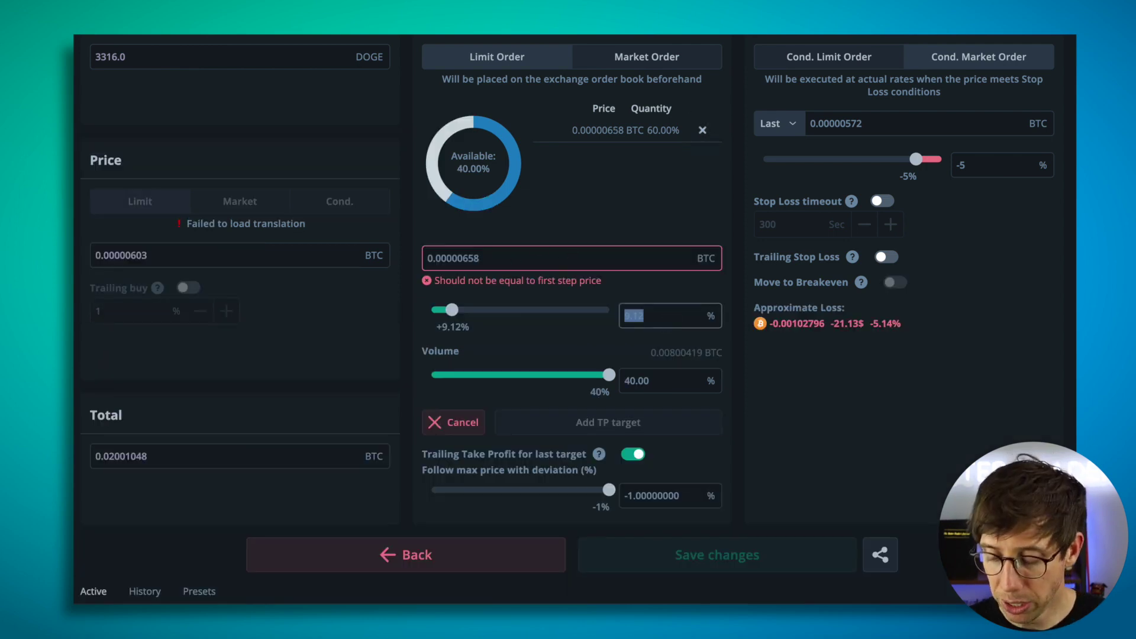
{"action": "type", "text": "4.5"}
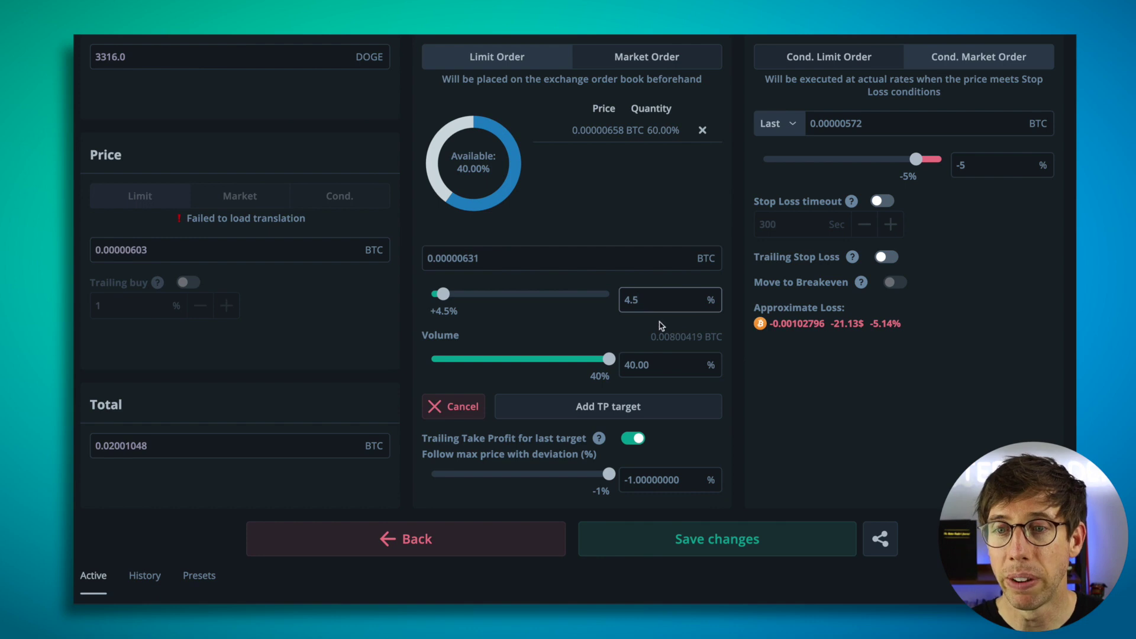
{"action": "left_click", "coordinate": [607, 406]}
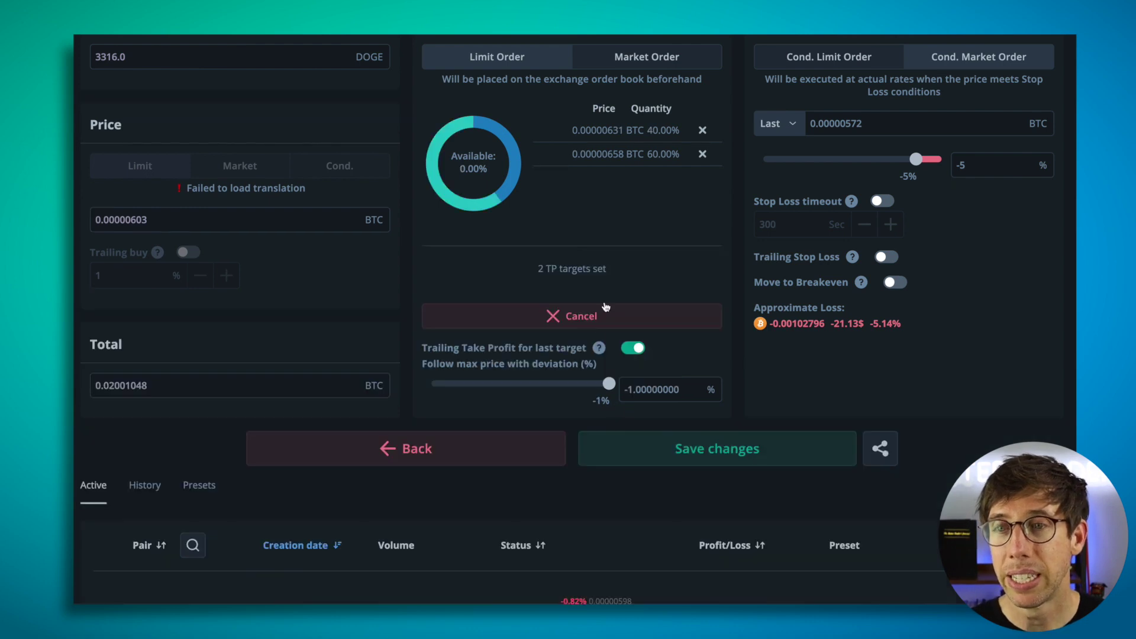
{"action": "left_click", "coordinate": [718, 449]}
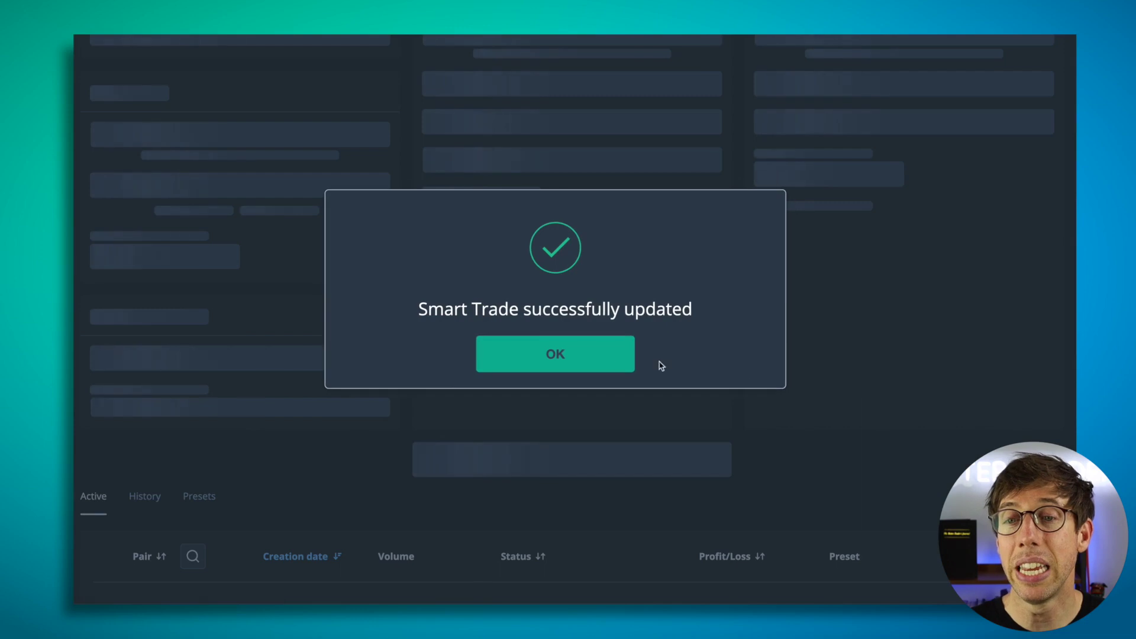
{"action": "left_click", "coordinate": [614, 355]}
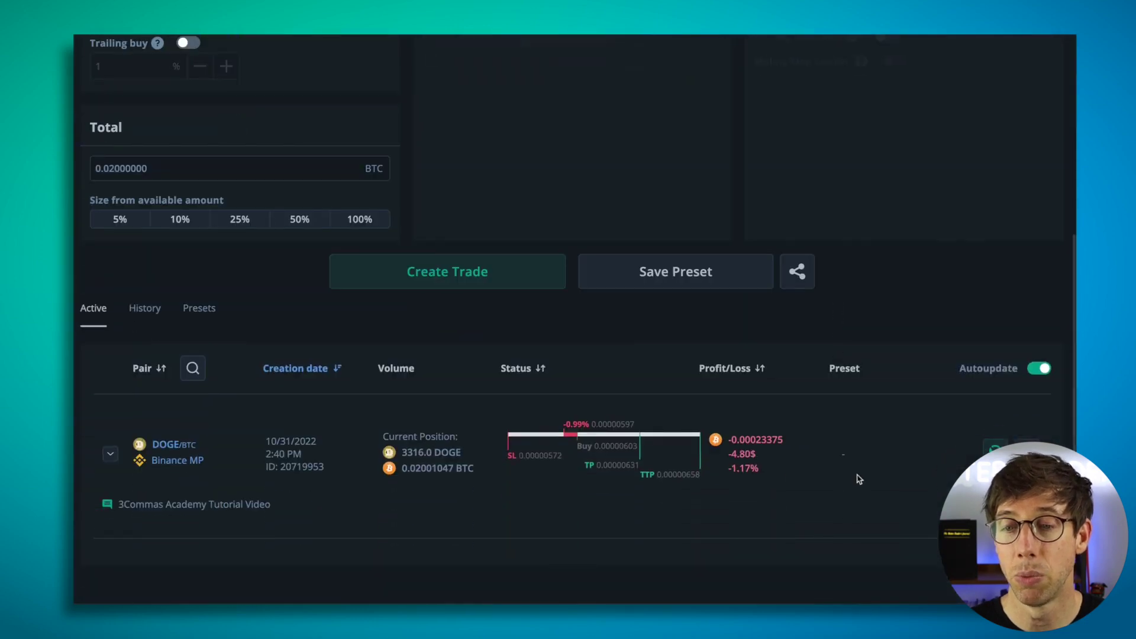
Scroll down to the DOGE/BTC trade row and open its three-dot actions menu
{"action": "scroll", "coordinate": [859, 477], "scroll_direction": "down", "scroll_amount": 1}
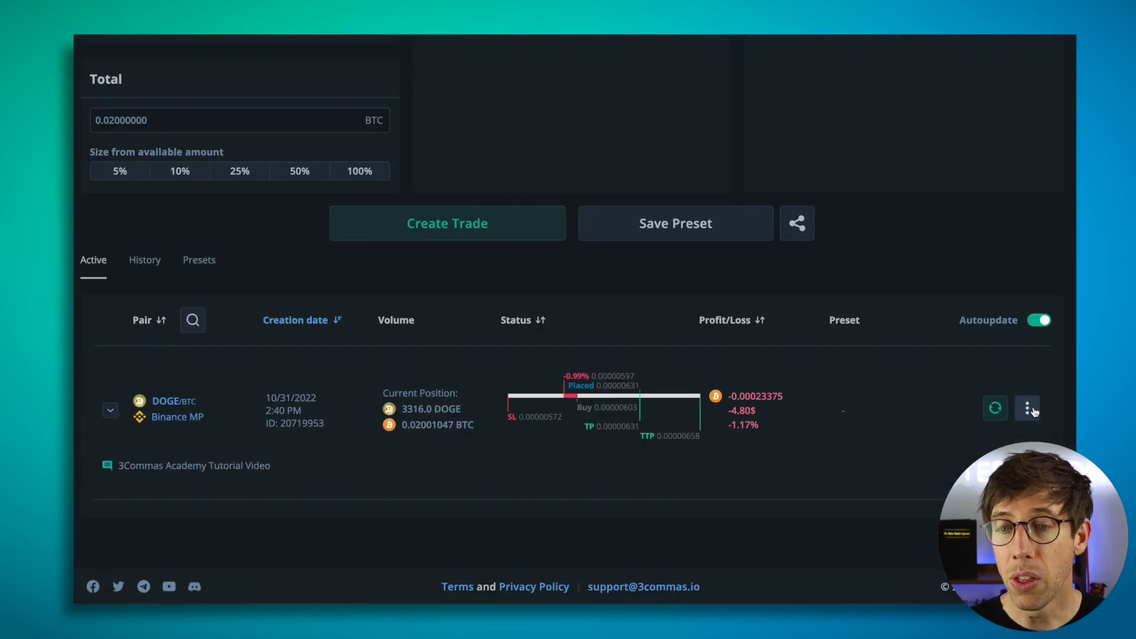
{"action": "left_click", "coordinate": [1028, 408]}
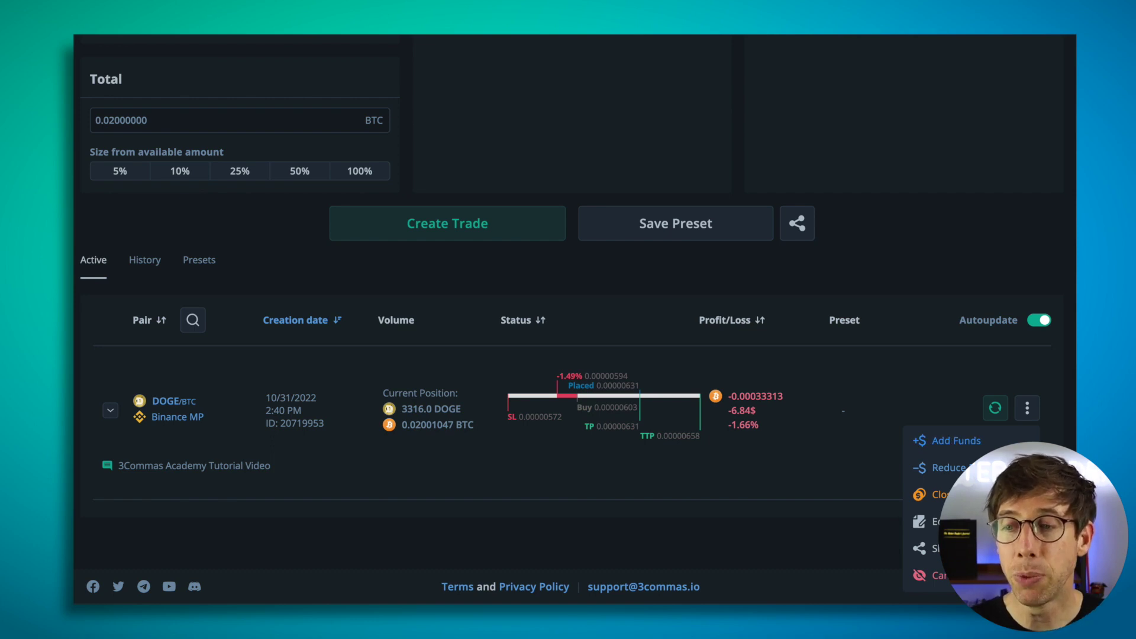
Start Add Funds on the DOGE/BTC trade with the price type set to Limit
{"action": "left_click", "coordinate": [945, 442]}
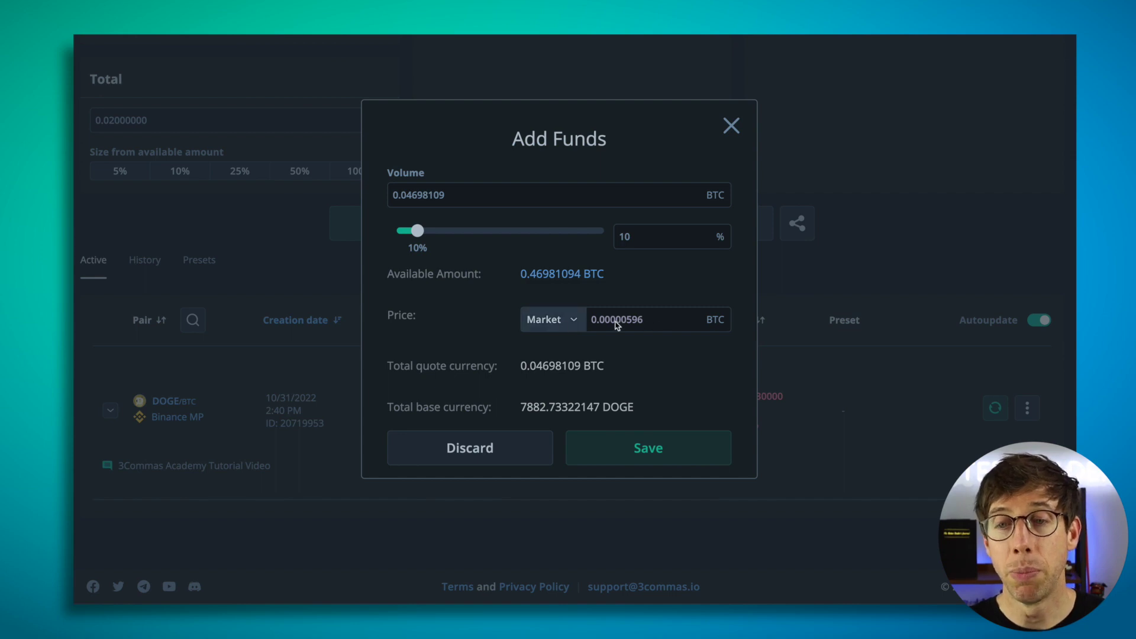
{"action": "left_click", "coordinate": [563, 320]}
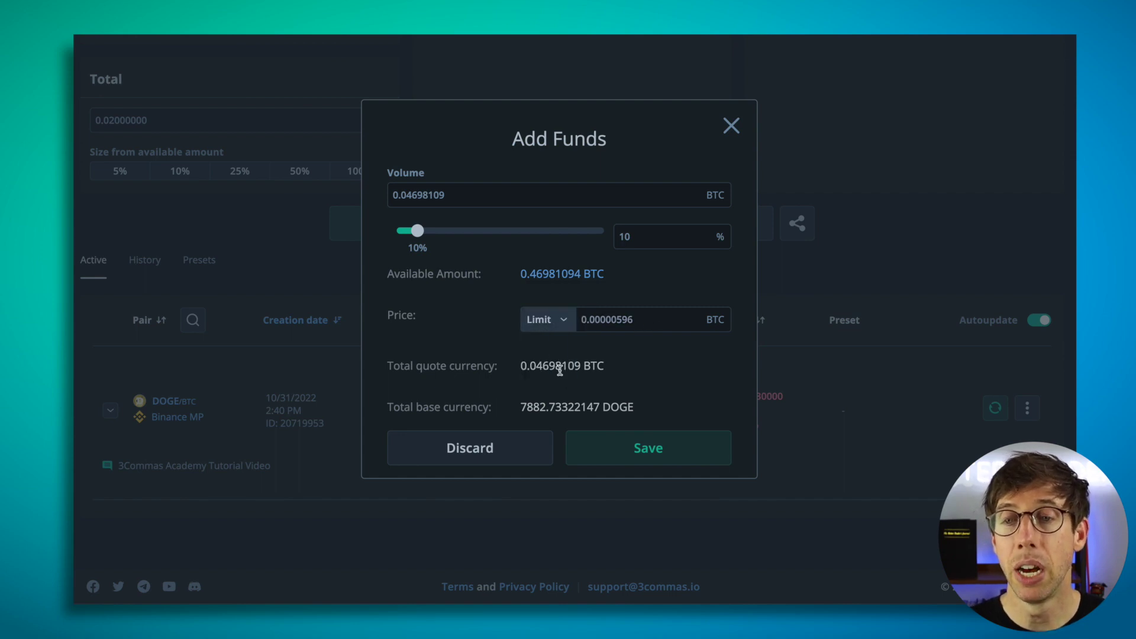
{"action": "left_click", "coordinate": [562, 372]}
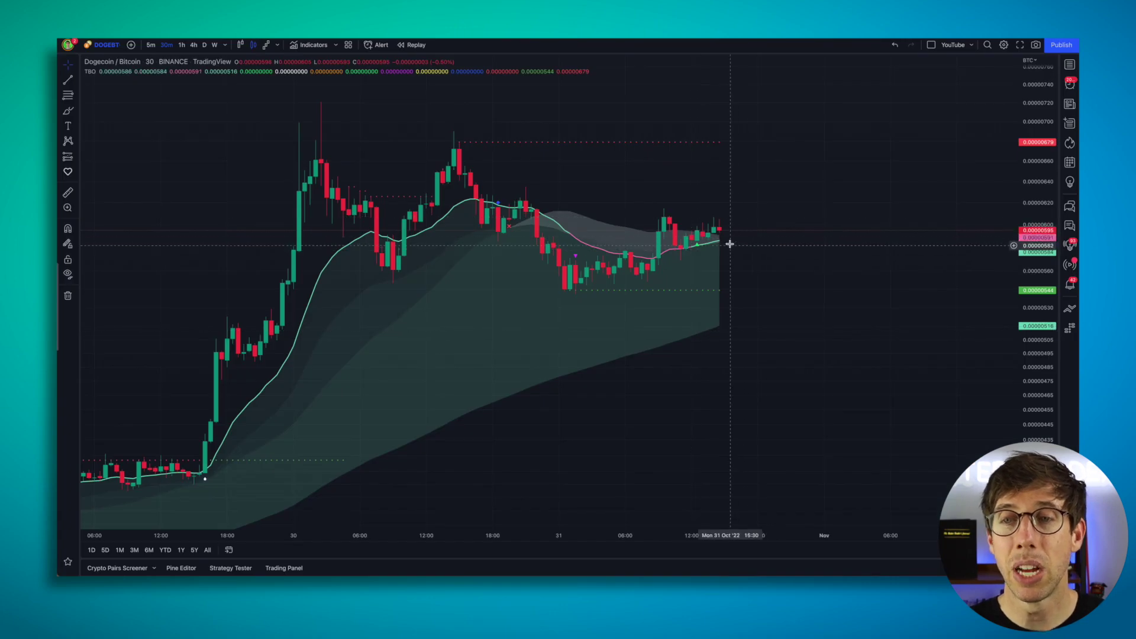
{"action": "left_click", "coordinate": [731, 223], "text": "shift"}
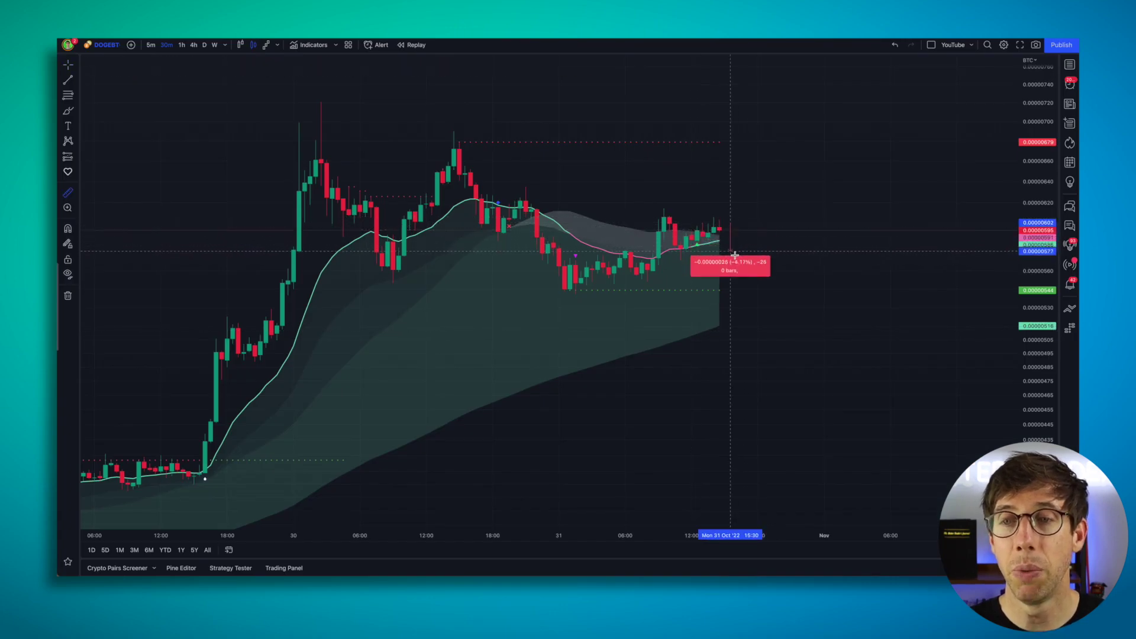
{"action": "left_click", "coordinate": [737, 255]}
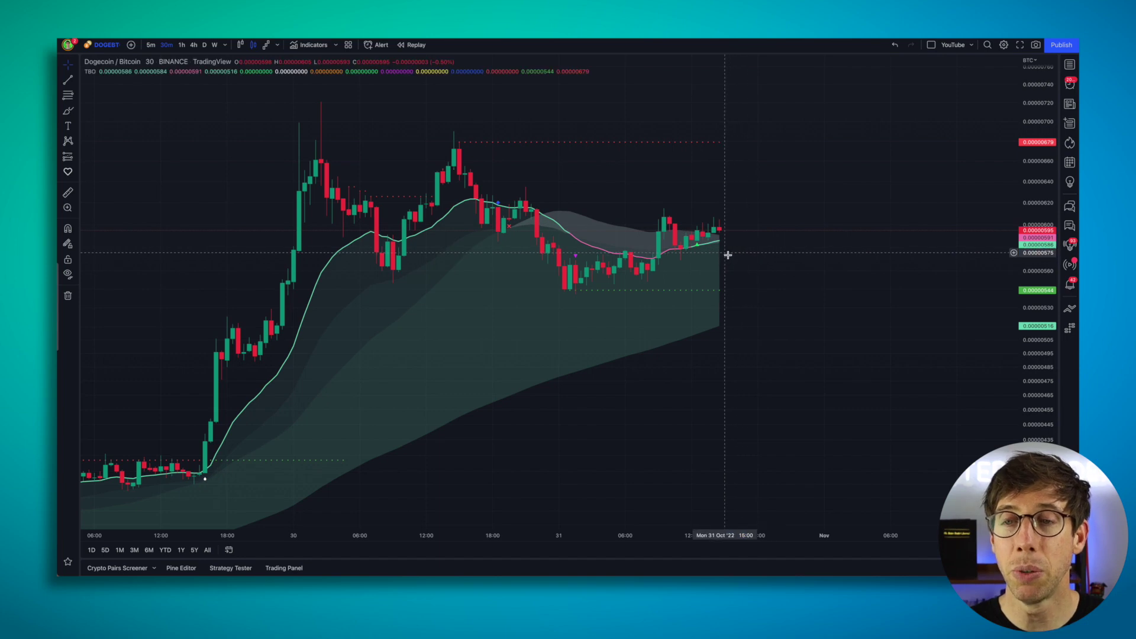
{"action": "left_click", "coordinate": [726, 233], "text": "shift"}
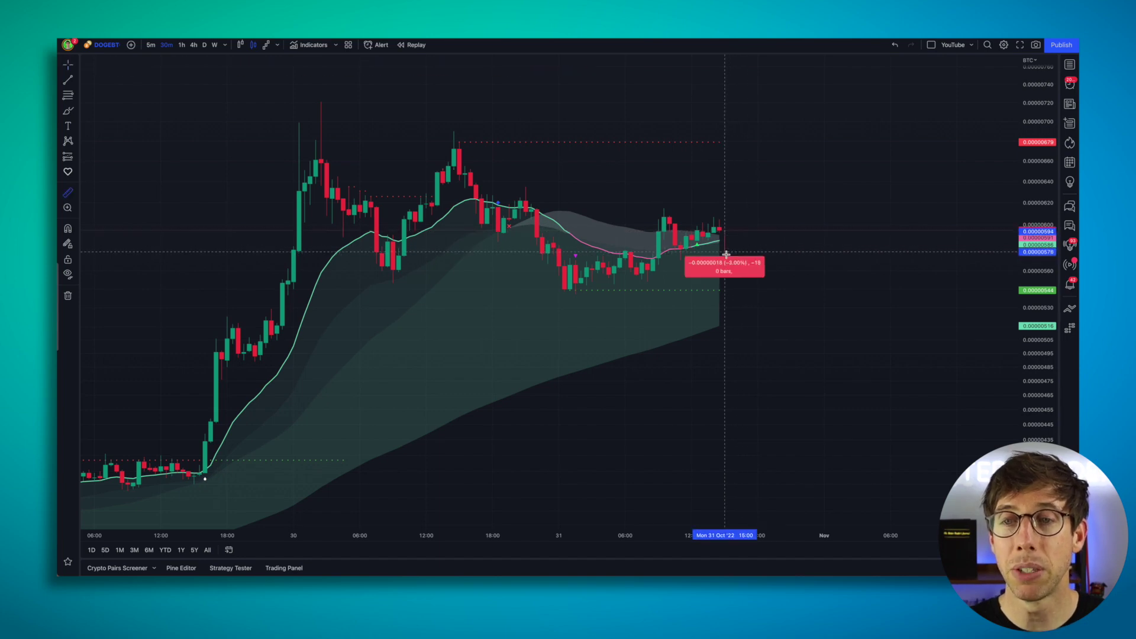
{"action": "left_click", "coordinate": [723, 254]}
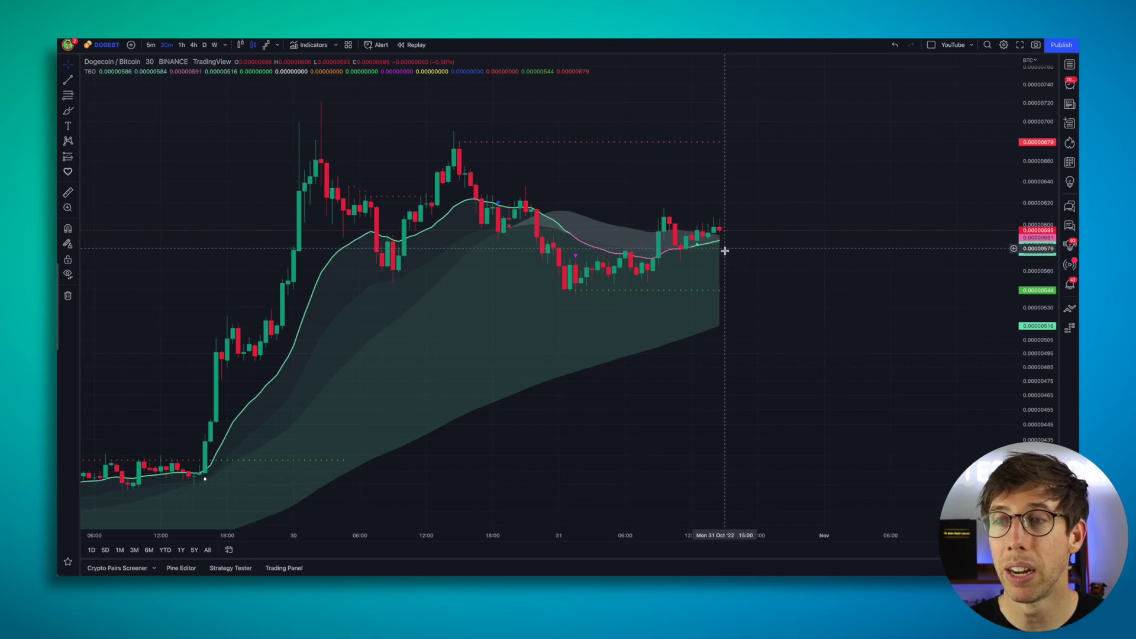
{"action": "left_click", "coordinate": [724, 253]}
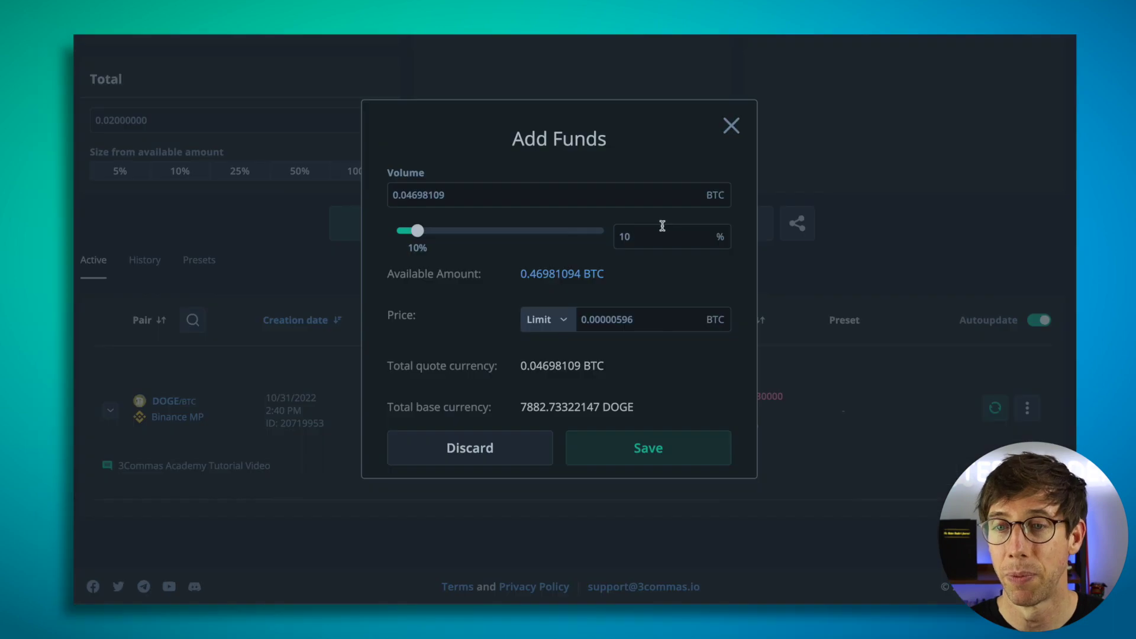
Set the add-funds limit price to 0.00000578 and volume to 0.02 BTC, then save
{"action": "left_click", "coordinate": [630, 319]}
{"action": "key", "text": "BackSpace"}
{"action": "key", "text": "BackSpace"}
{"action": "key", "text": "BackSpace"}
{"action": "type", "text": "578"}
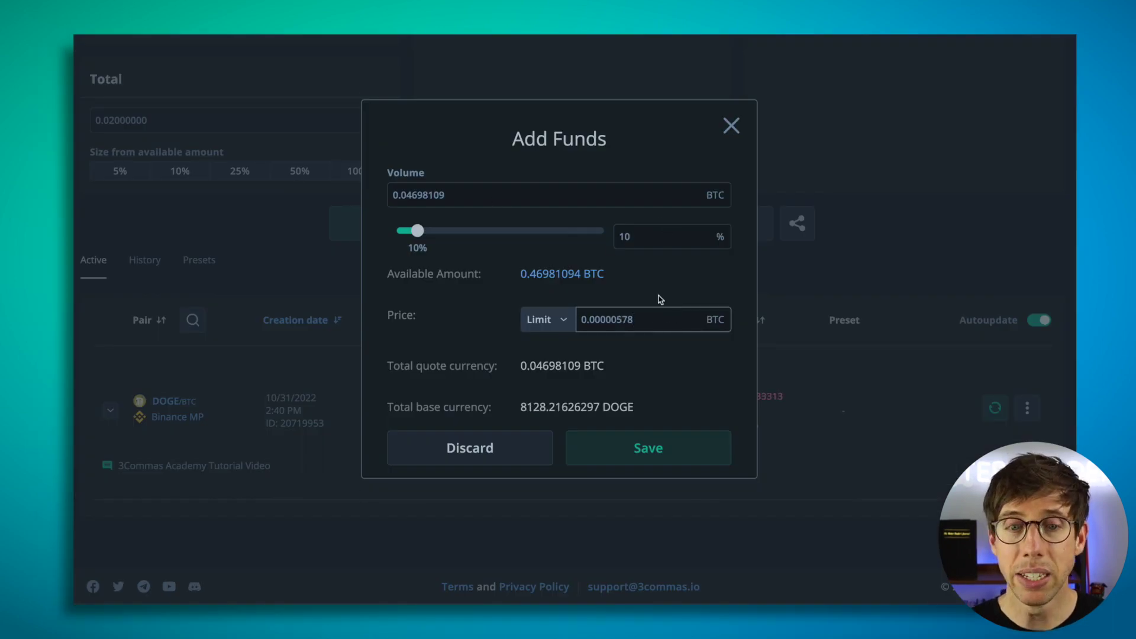
{"action": "left_click_drag", "start_coordinate": [415, 197], "coordinate": [527, 195]}
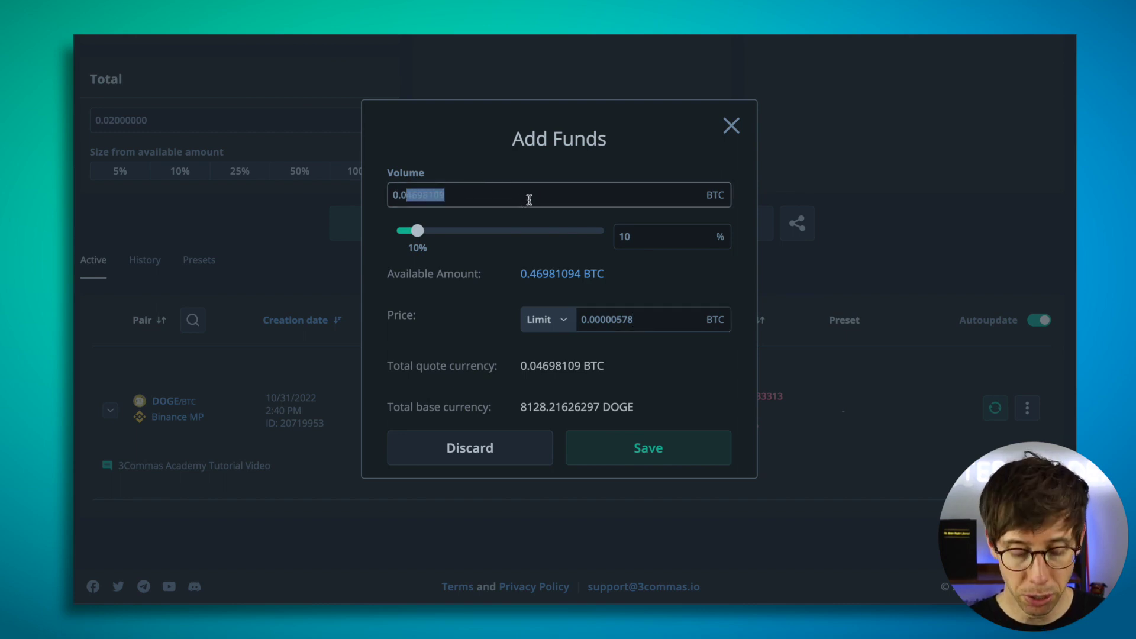
{"action": "type", "text": "0.02"}
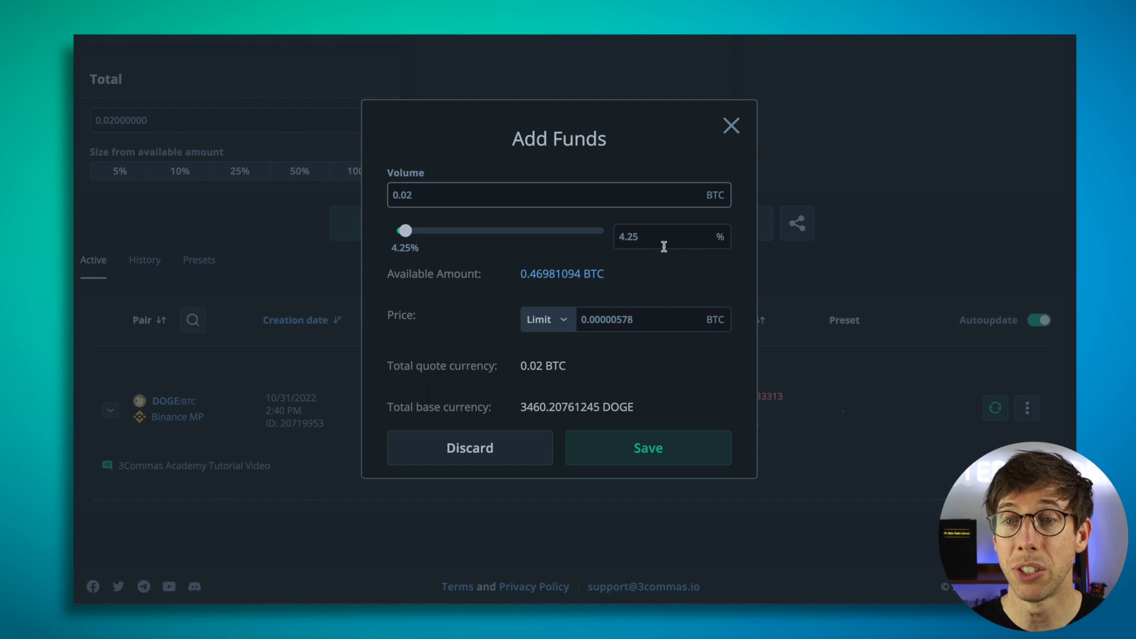
{"action": "left_click", "coordinate": [656, 454]}
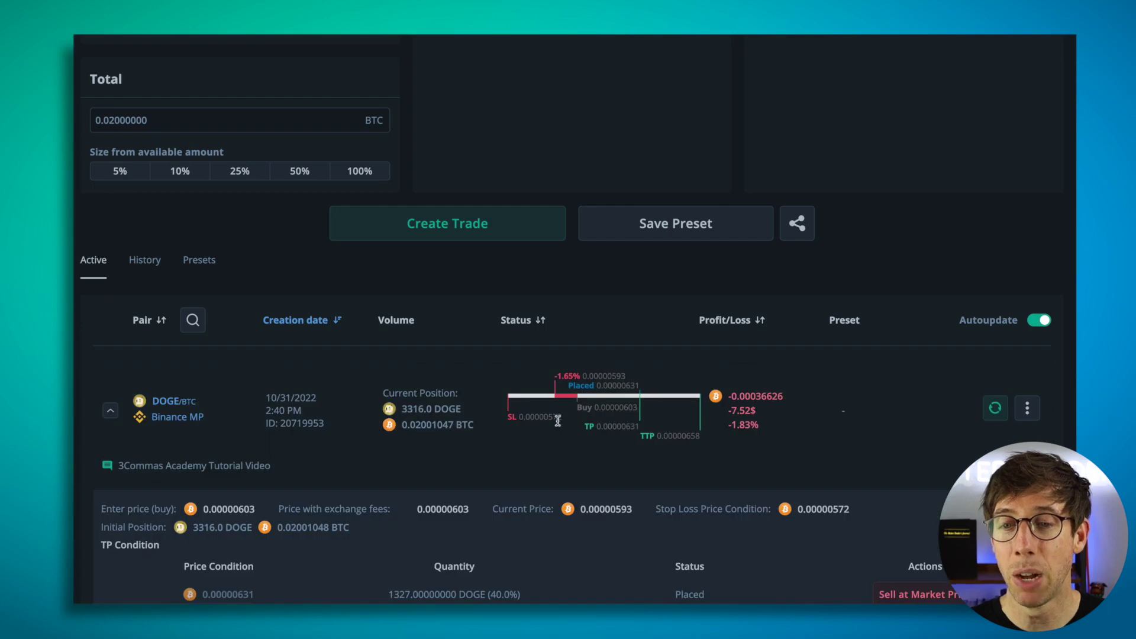
{"action": "scroll", "coordinate": [552, 431], "scroll_direction": "down", "scroll_amount": 1}
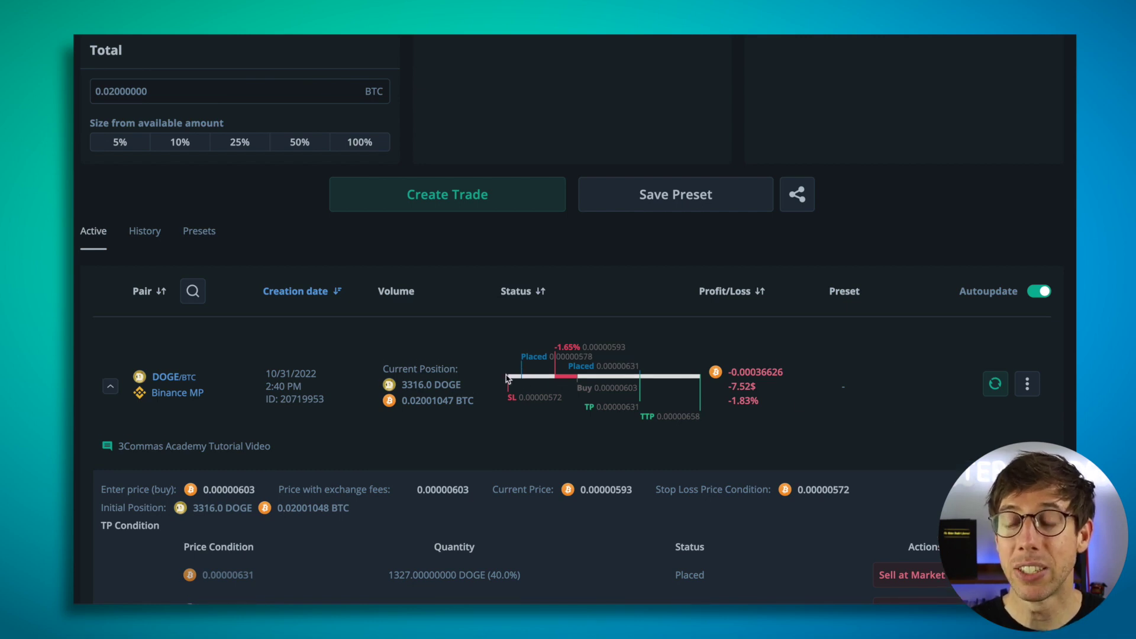
Edit the DOGE/BTC trade and save its stop loss at 0.00000548 BTC (-9%)
{"action": "left_click", "coordinate": [1027, 384]}
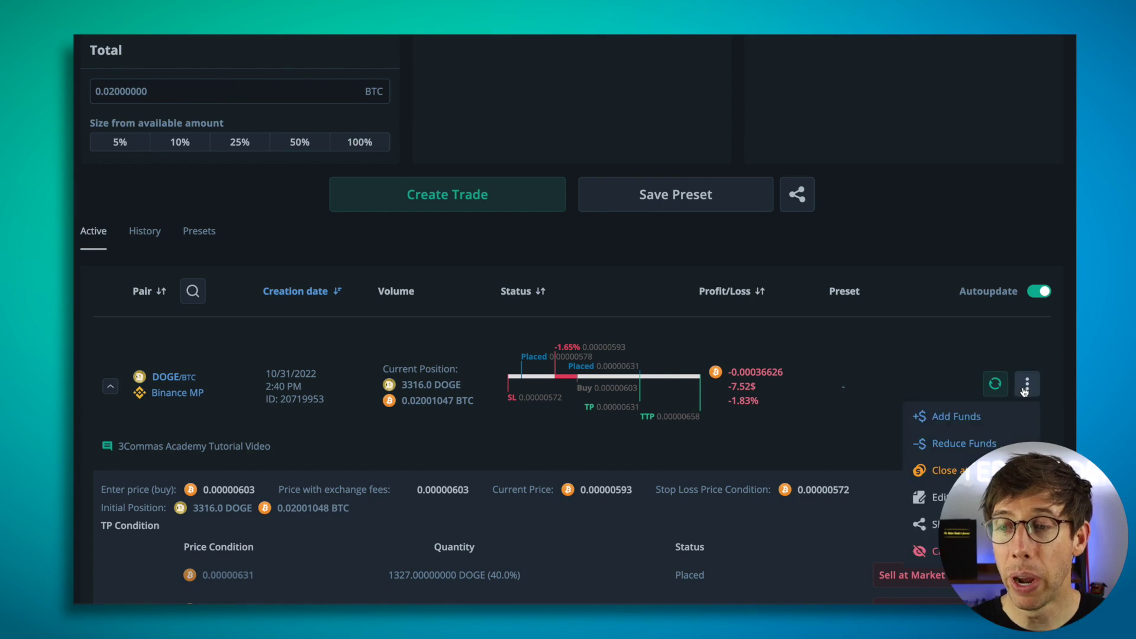
{"action": "left_click", "coordinate": [938, 497]}
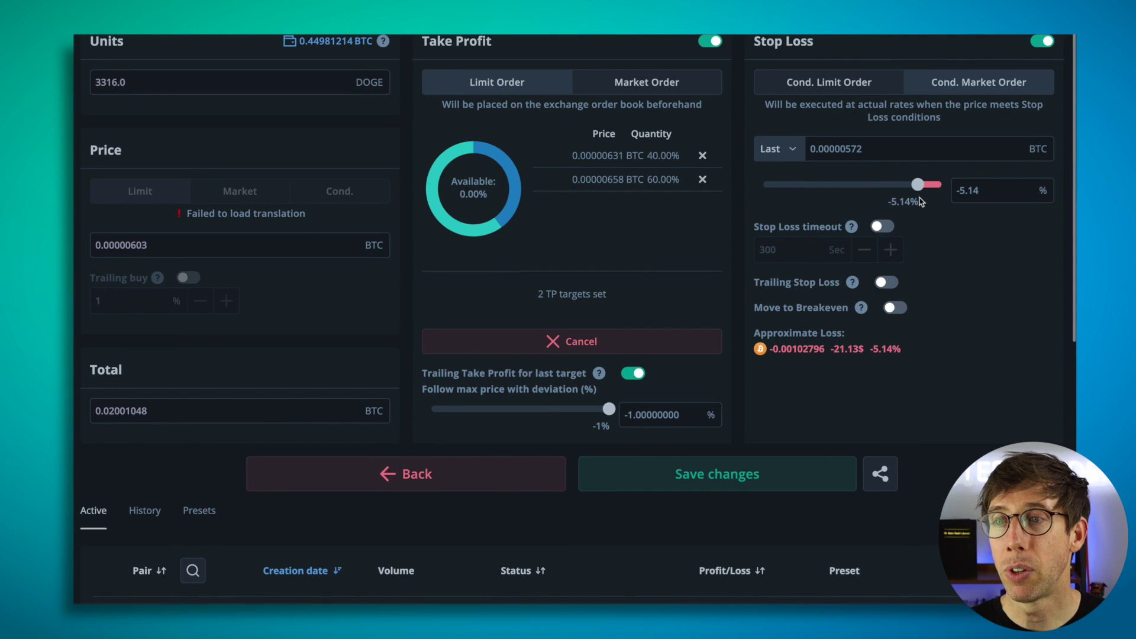
{"action": "left_click", "coordinate": [1046, 41]}
{"action": "left_click", "coordinate": [928, 234]}
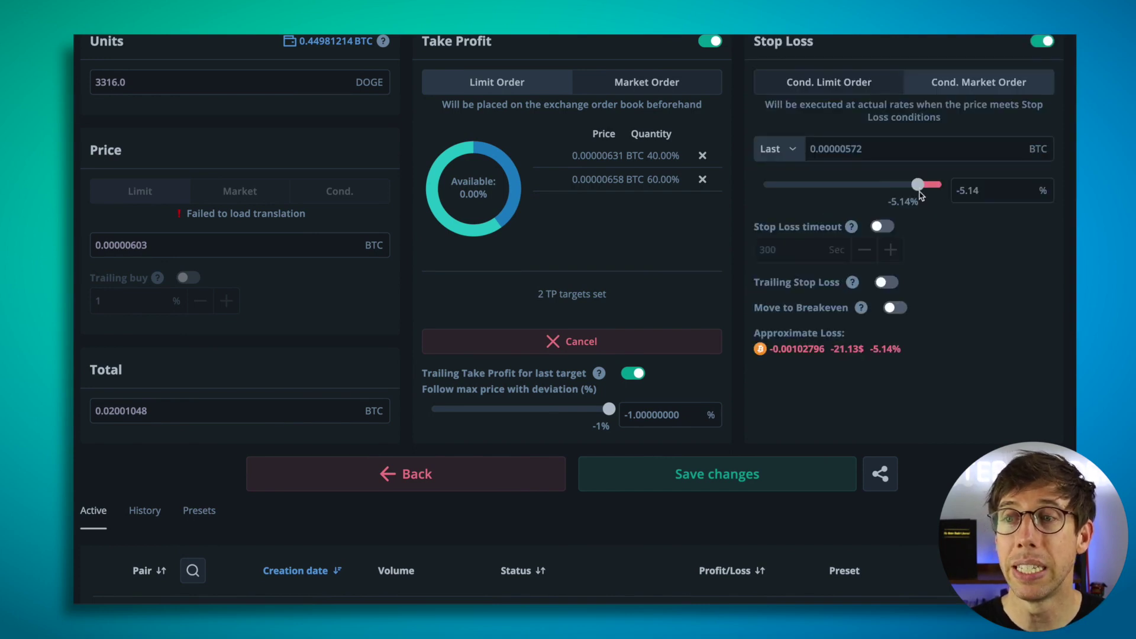
{"action": "left_click_drag", "start_coordinate": [920, 188], "coordinate": [898, 187]}
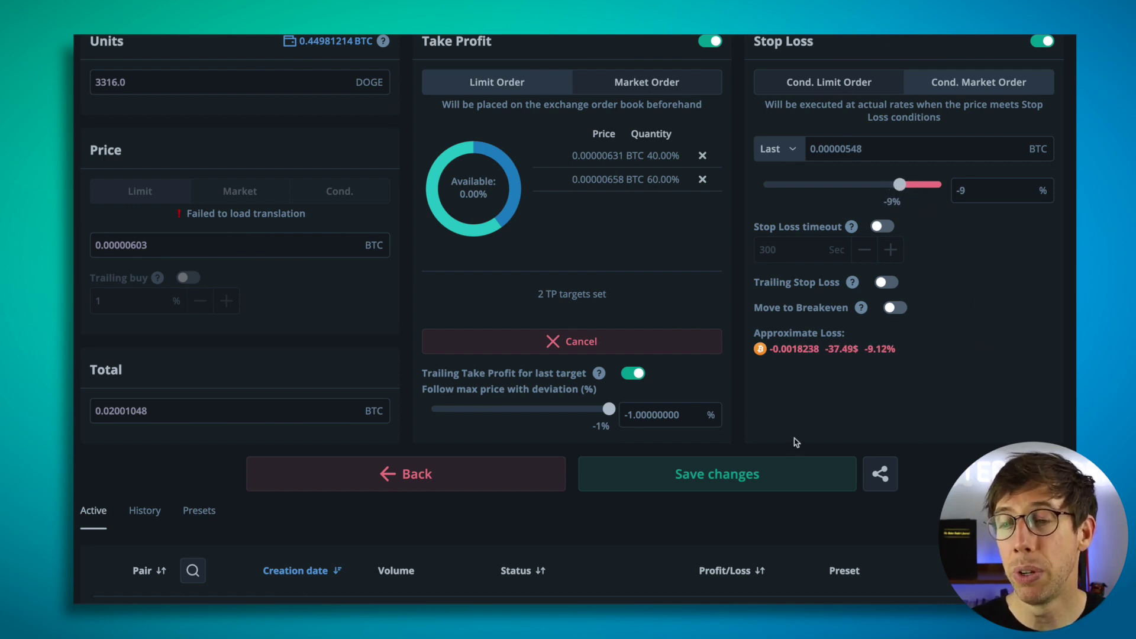
{"action": "left_click", "coordinate": [788, 477]}
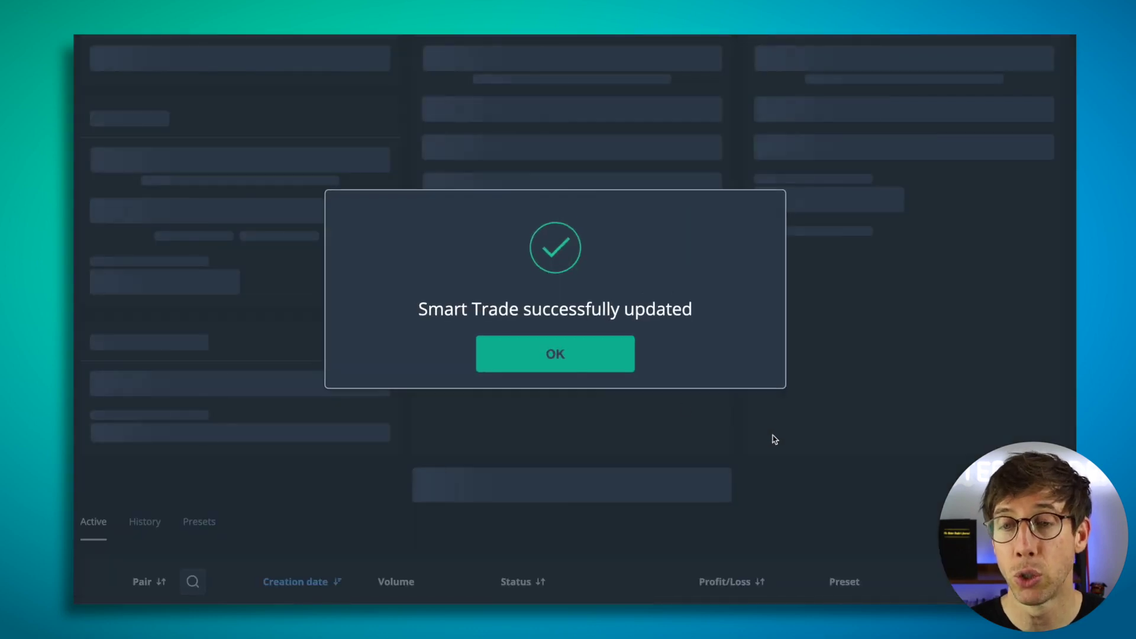
{"action": "left_click", "coordinate": [555, 355]}
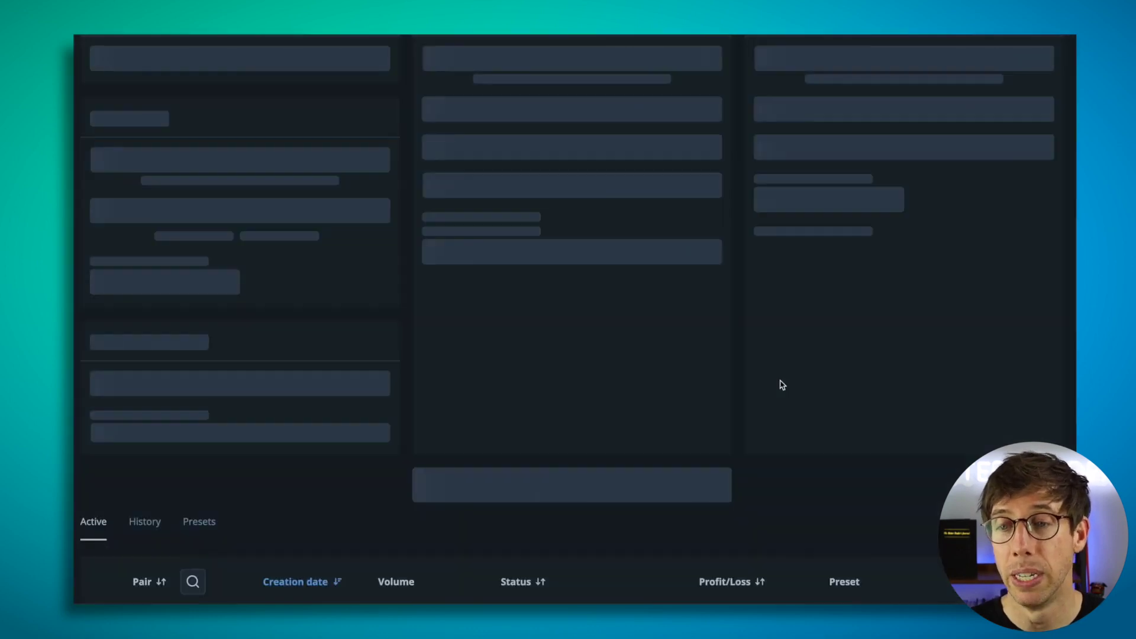
{"action": "scroll", "coordinate": [781, 385], "scroll_direction": "down", "scroll_amount": 5}
{"action": "scroll", "coordinate": [816, 403], "scroll_direction": "down", "scroll_amount": 3}
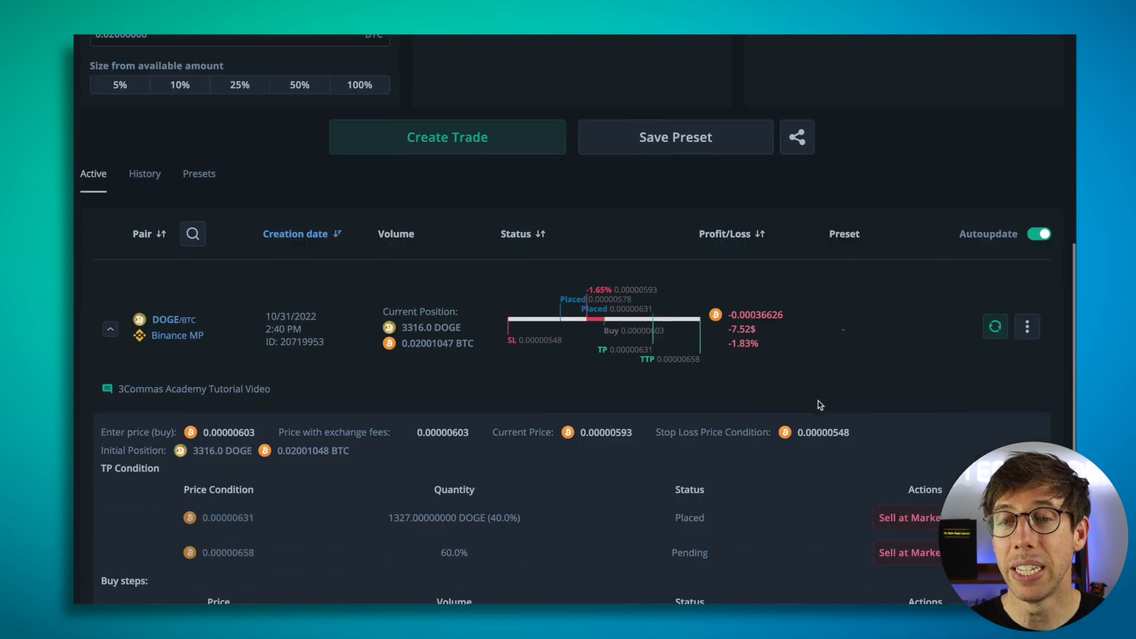
{"action": "scroll", "coordinate": [820, 405], "scroll_direction": "down", "scroll_amount": 1}
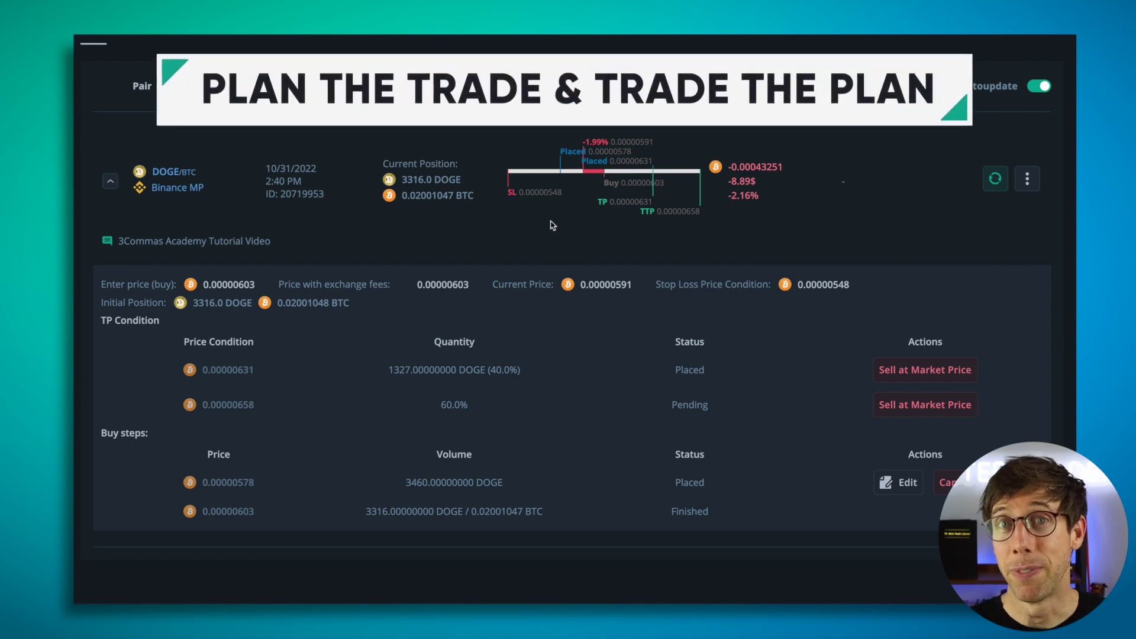
{"action": "scroll", "coordinate": [551, 225], "scroll_direction": "up", "scroll_amount": 10}
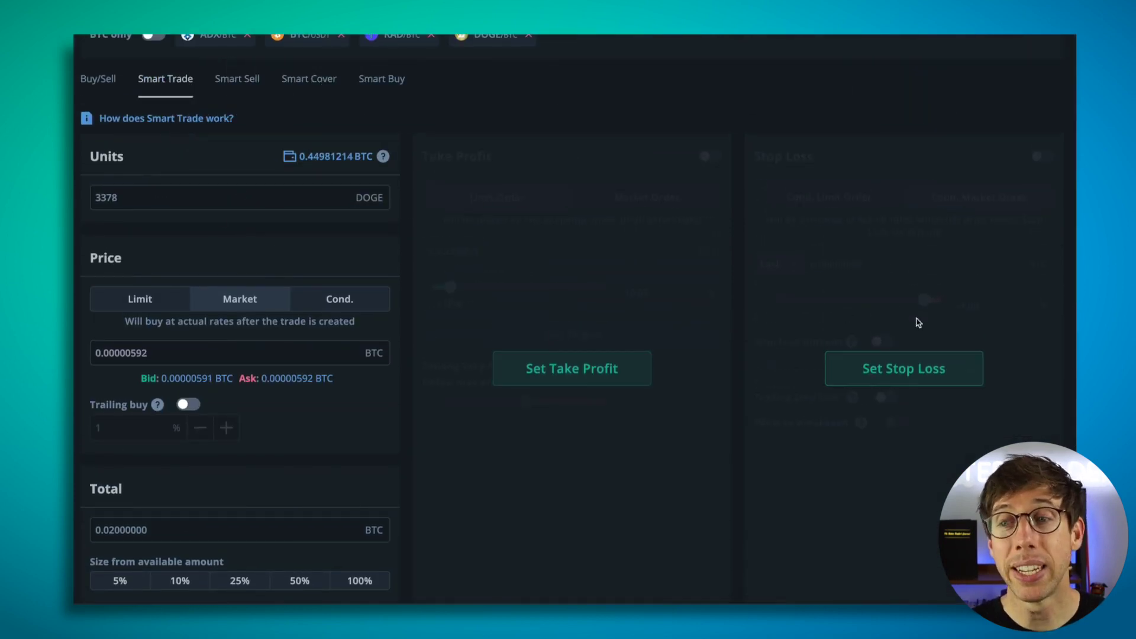
{"action": "scroll", "coordinate": [761, 332], "scroll_direction": "down", "scroll_amount": 9}
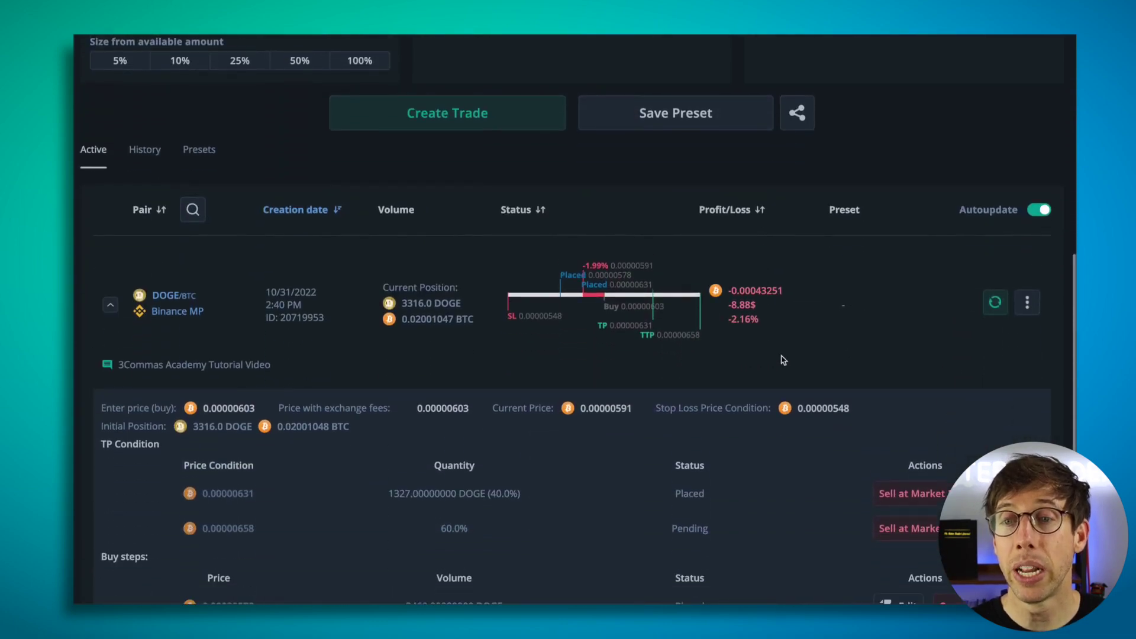